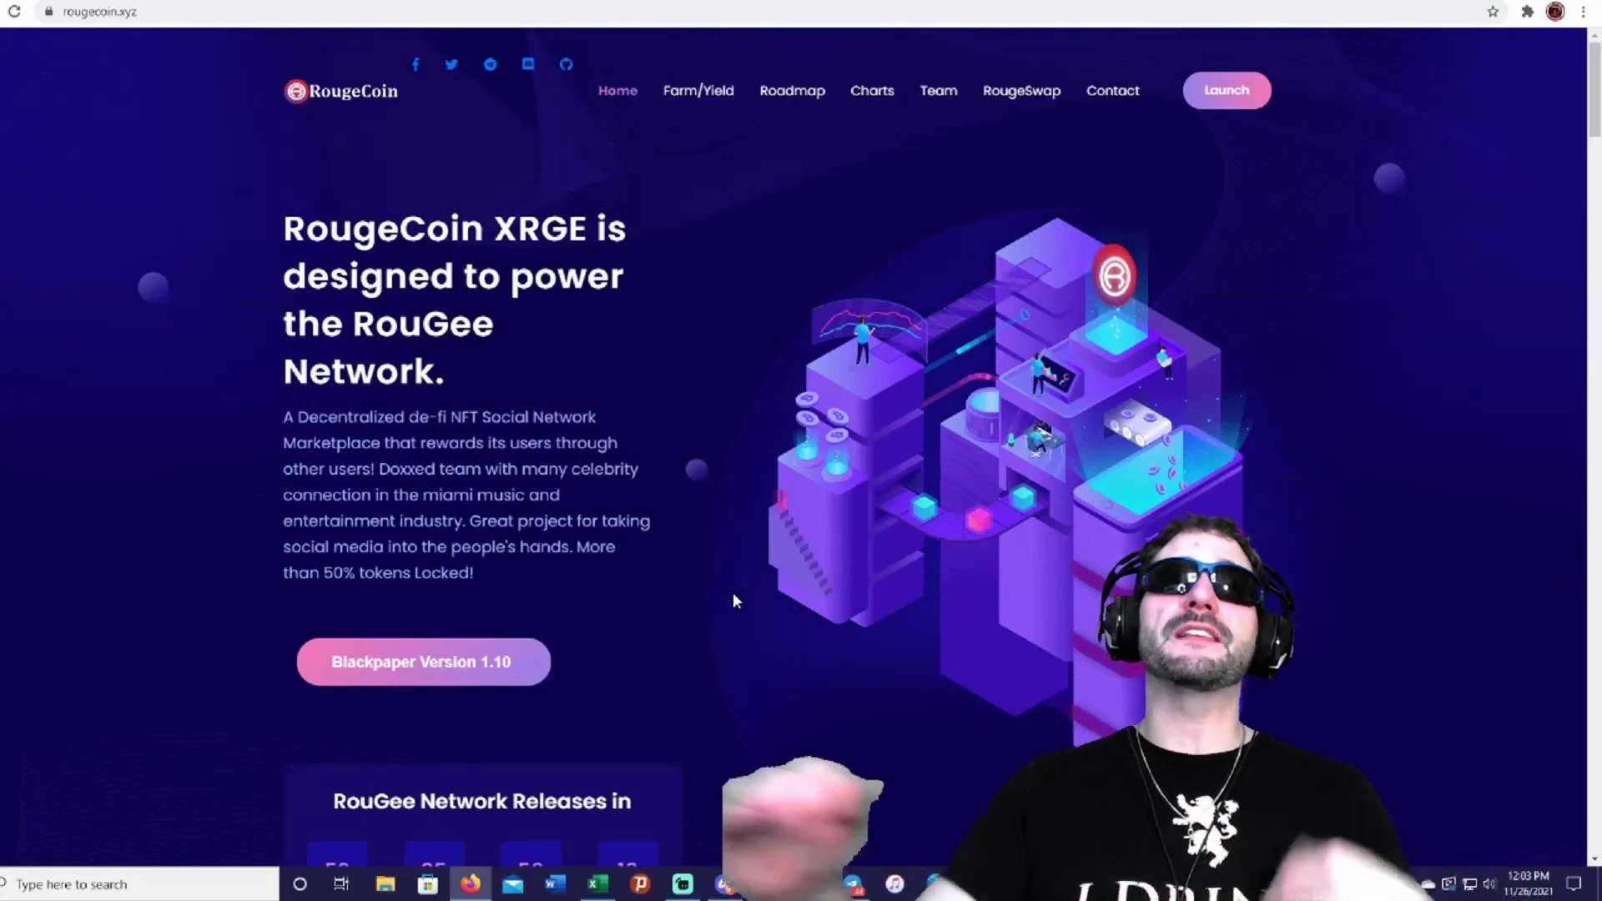
{"action": "scroll", "coordinate": [808, 507], "scroll_direction": "down", "scroll_amount": 3}
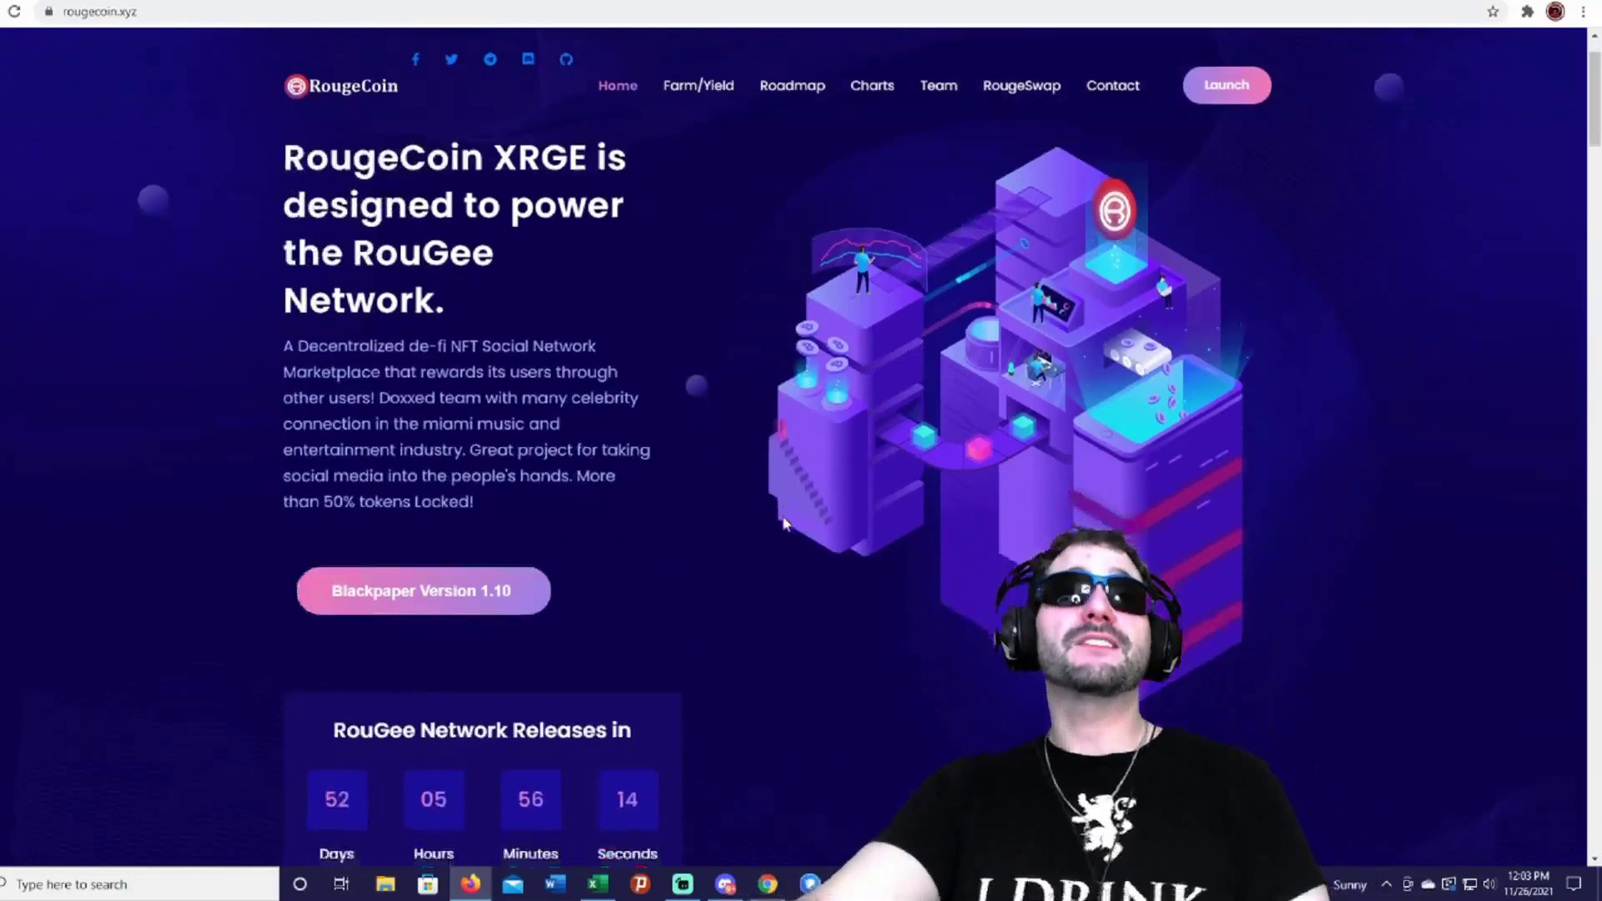
{"action": "scroll", "coordinate": [788, 542], "scroll_direction": "down", "scroll_amount": 3}
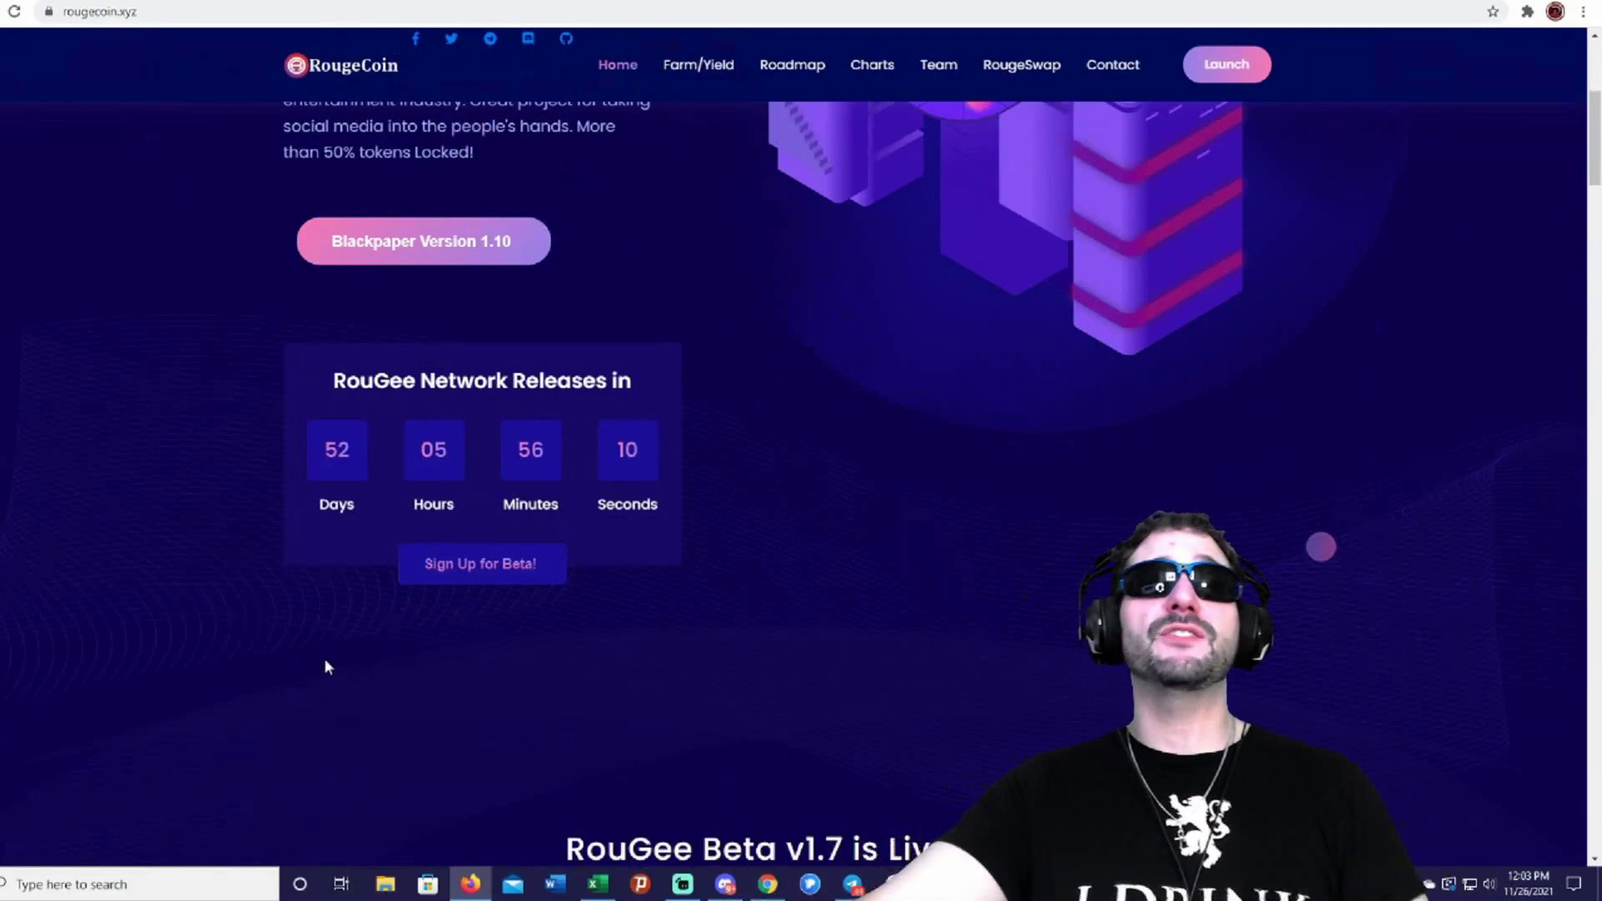
- Open the RouGee beta, dismiss the network dialog and rejected wallet alert, and browse the Feeds page
{"action": "left_click", "coordinate": [495, 577]}
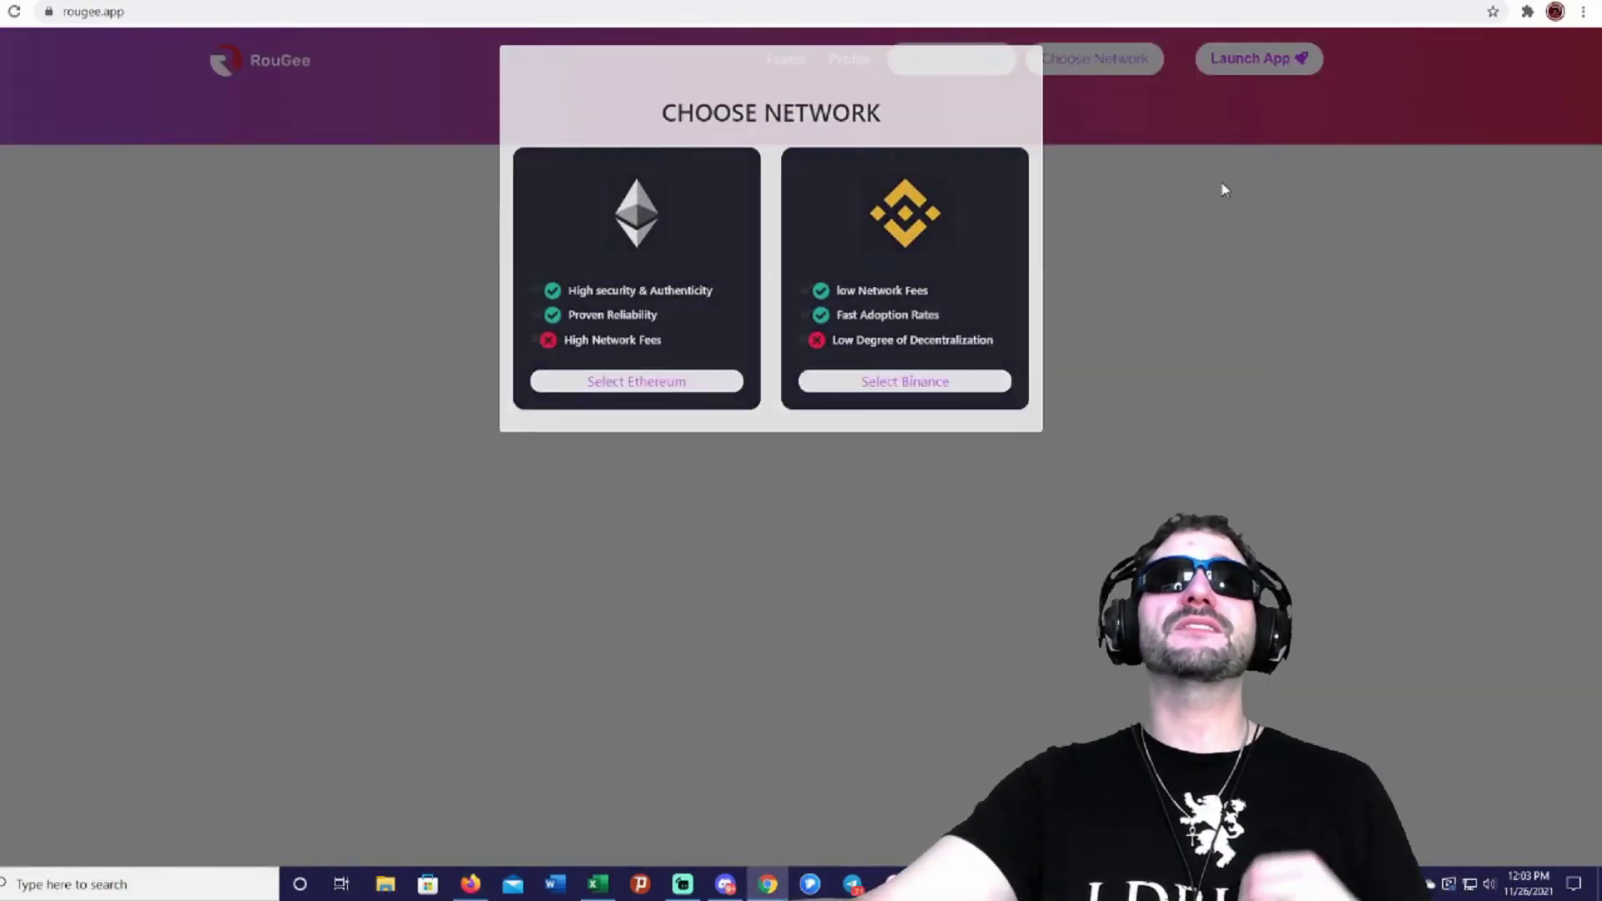
{"action": "left_click", "coordinate": [902, 383]}
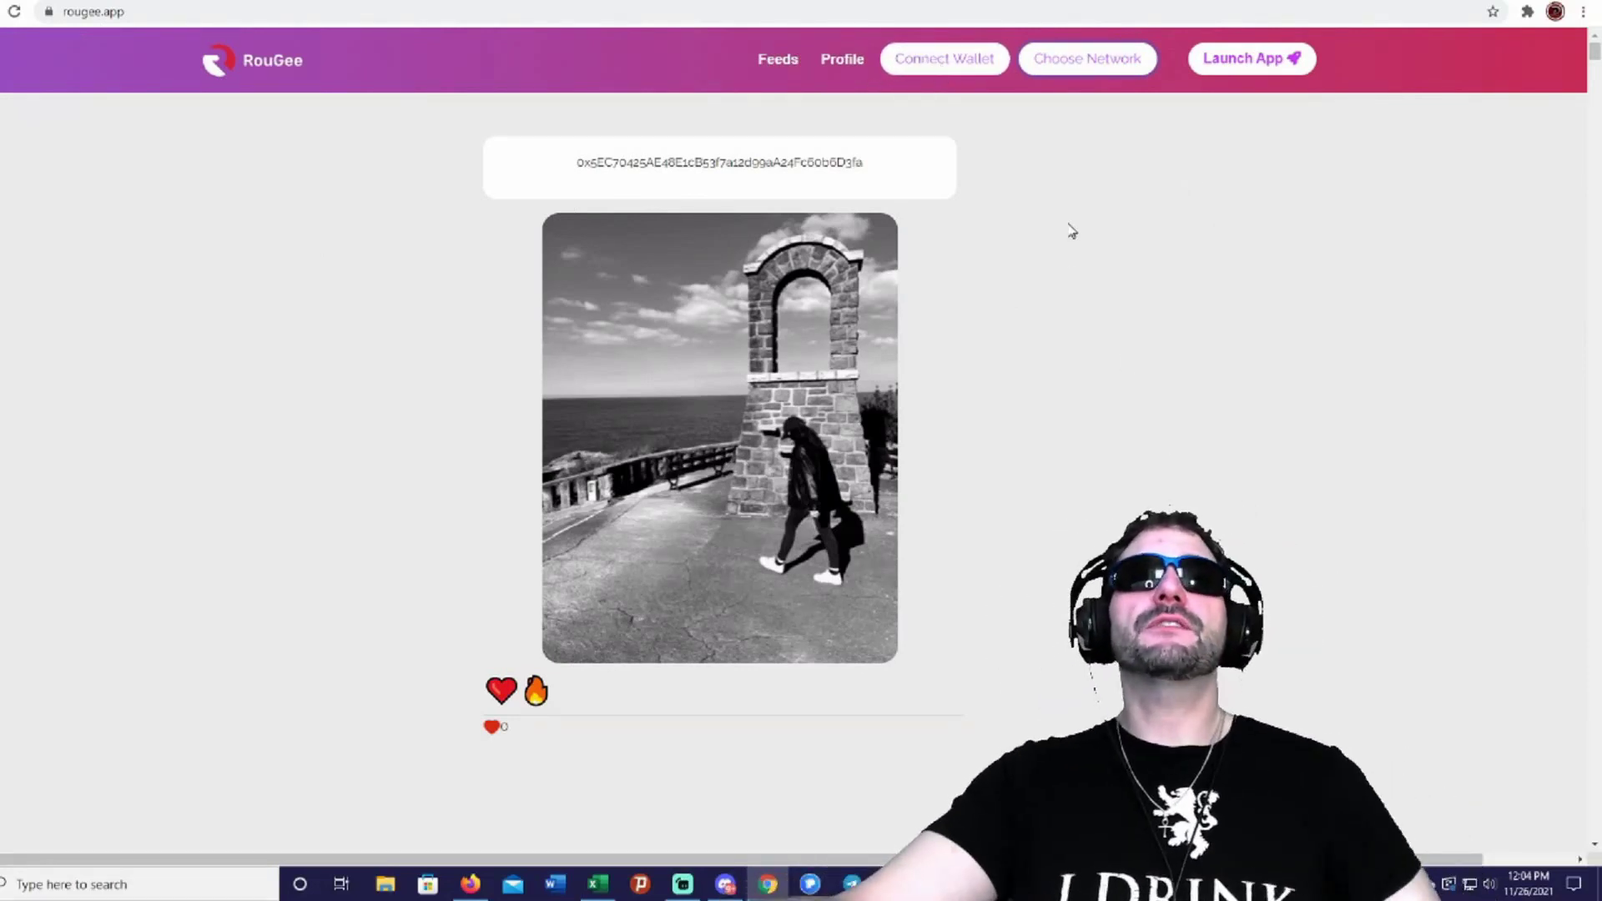
{"action": "left_click", "coordinate": [962, 78]}
{"action": "left_click", "coordinate": [1370, 454]}
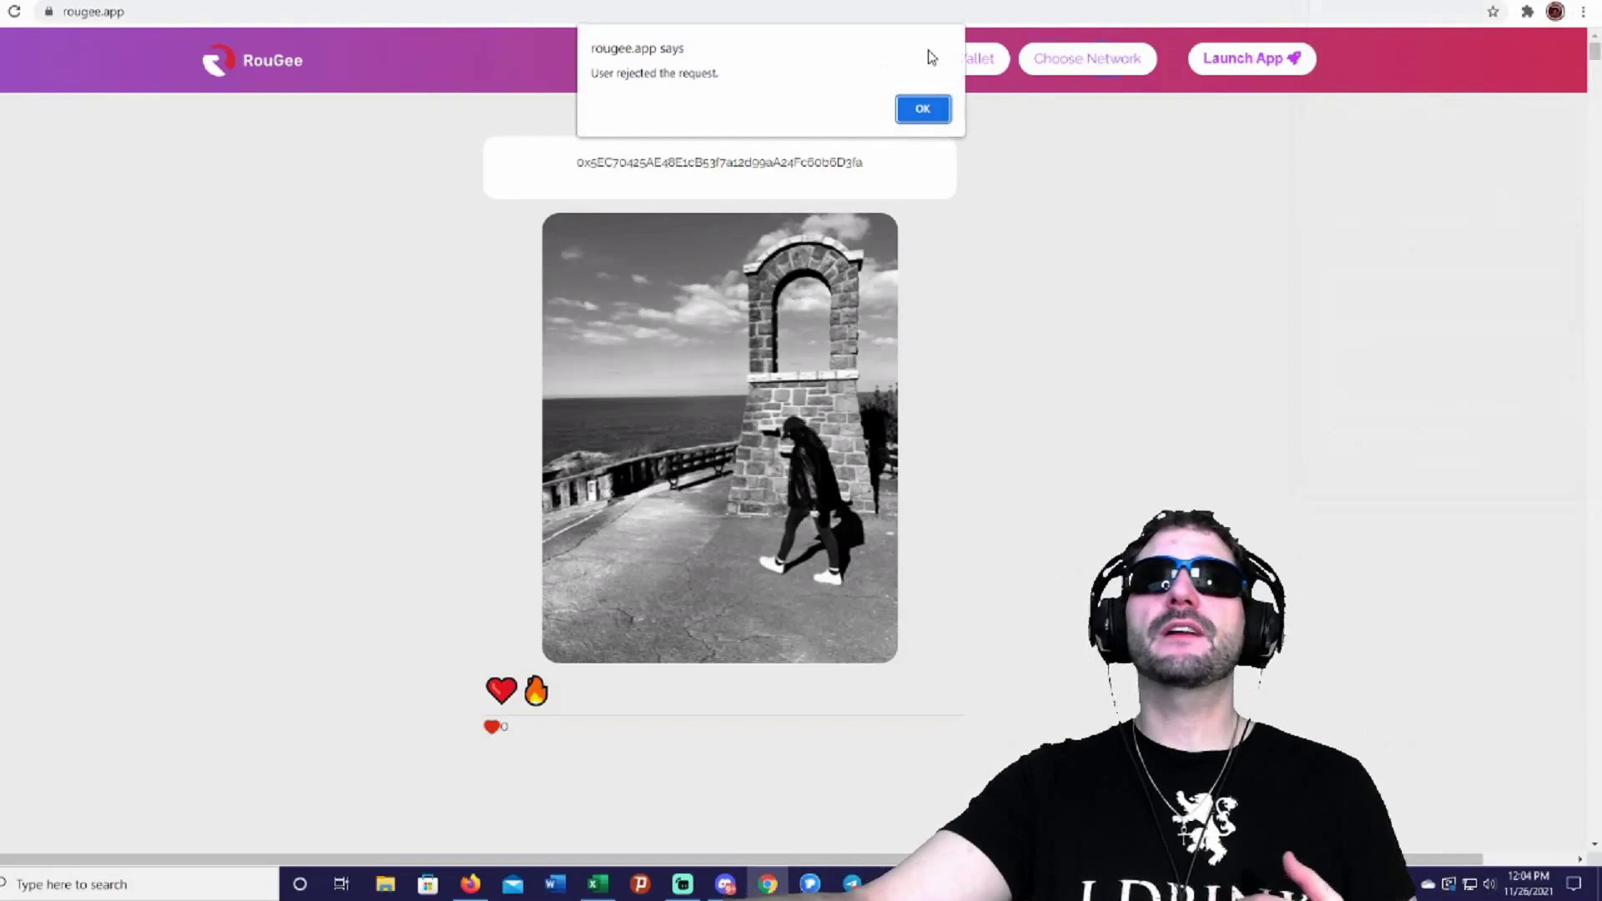
{"action": "left_click", "coordinate": [905, 112]}
{"action": "scroll", "coordinate": [947, 538], "scroll_direction": "down", "scroll_amount": 3}
{"action": "scroll", "coordinate": [948, 539], "scroll_direction": "down", "scroll_amount": 3}
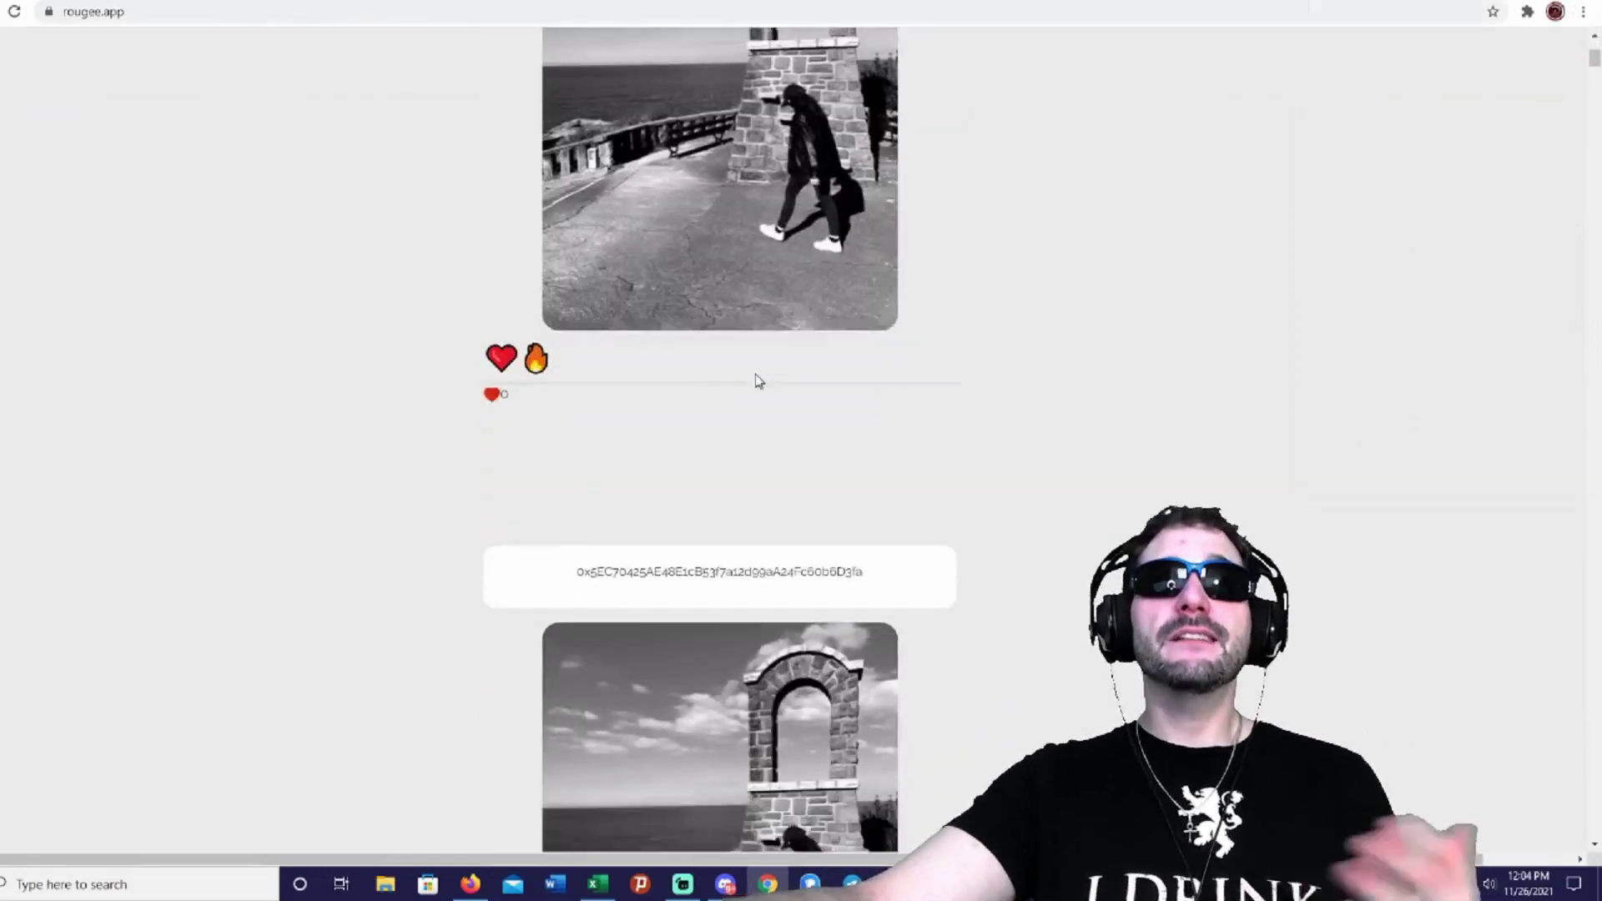
{"action": "scroll", "coordinate": [814, 502], "scroll_direction": "down", "scroll_amount": 3}
{"action": "scroll", "coordinate": [751, 439], "scroll_direction": "down", "scroll_amount": 3}
{"action": "scroll", "coordinate": [737, 387], "scroll_direction": "down", "scroll_amount": 4}
{"action": "scroll", "coordinate": [737, 388], "scroll_direction": "down", "scroll_amount": 4}
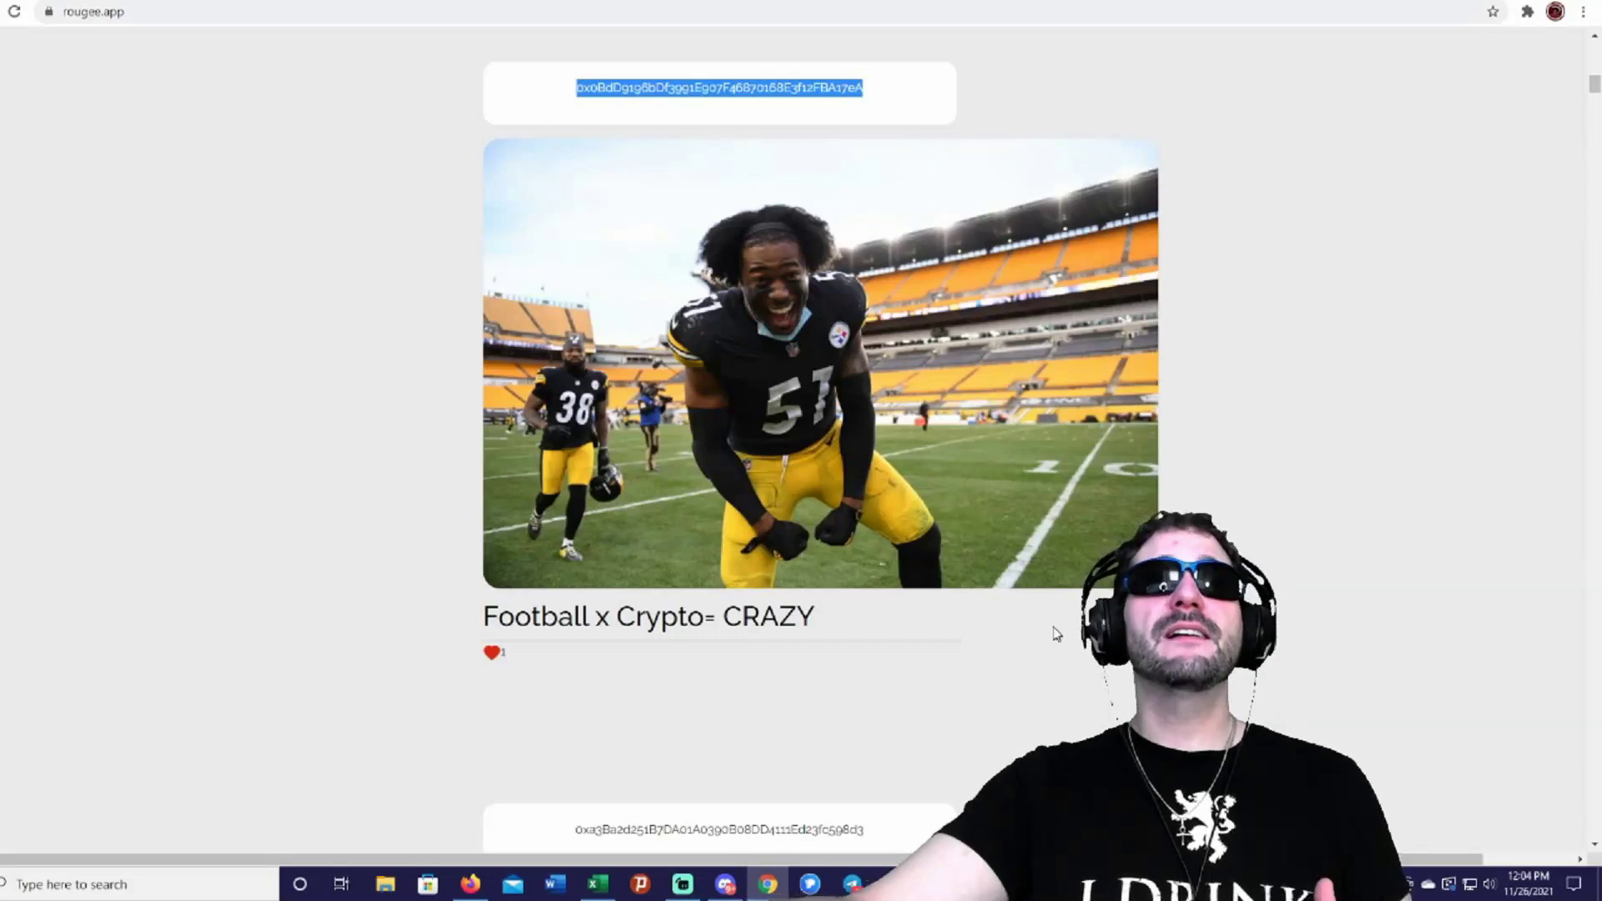
{"action": "scroll", "coordinate": [1000, 639], "scroll_direction": "down", "scroll_amount": 2}
{"action": "scroll", "coordinate": [1000, 639], "scroll_direction": "down", "scroll_amount": 2}
{"action": "scroll", "coordinate": [1002, 641], "scroll_direction": "down", "scroll_amount": 1}
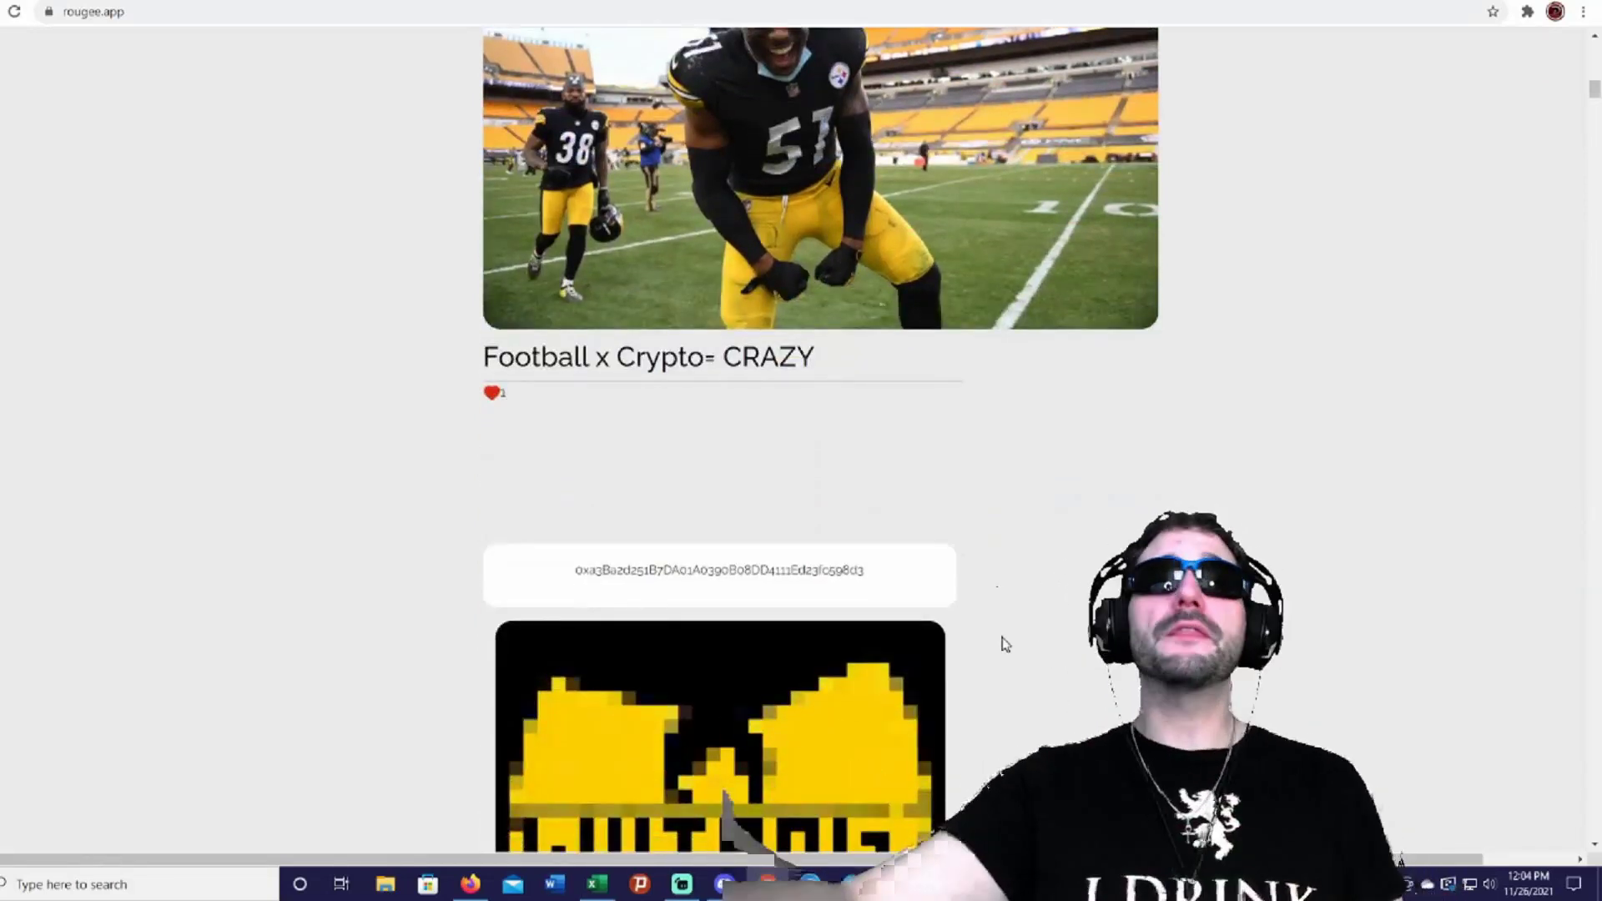
{"action": "scroll", "coordinate": [1002, 645], "scroll_direction": "down", "scroll_amount": 2}
{"action": "scroll", "coordinate": [990, 639], "scroll_direction": "down", "scroll_amount": 2}
{"action": "scroll", "coordinate": [975, 635], "scroll_direction": "down", "scroll_amount": 2}
{"action": "scroll", "coordinate": [881, 617], "scroll_direction": "down", "scroll_amount": 3}
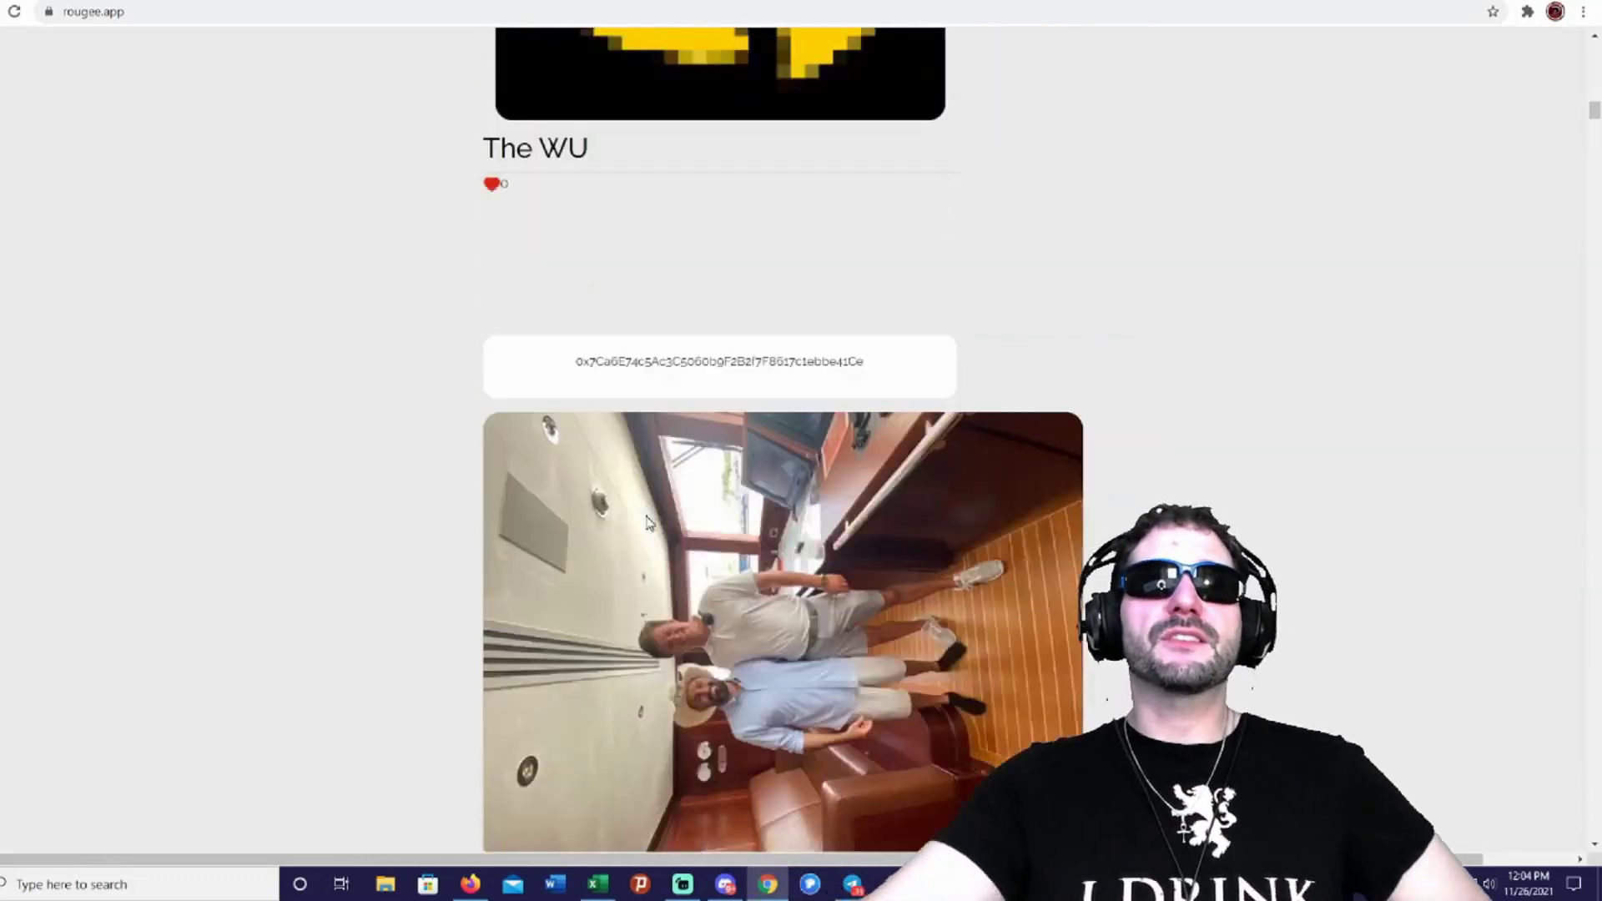
{"action": "scroll", "coordinate": [880, 617], "scroll_direction": "down", "scroll_amount": 2}
{"action": "scroll", "coordinate": [751, 500], "scroll_direction": "down", "scroll_amount": 3}
{"action": "scroll", "coordinate": [649, 341], "scroll_direction": "down", "scroll_amount": 5}
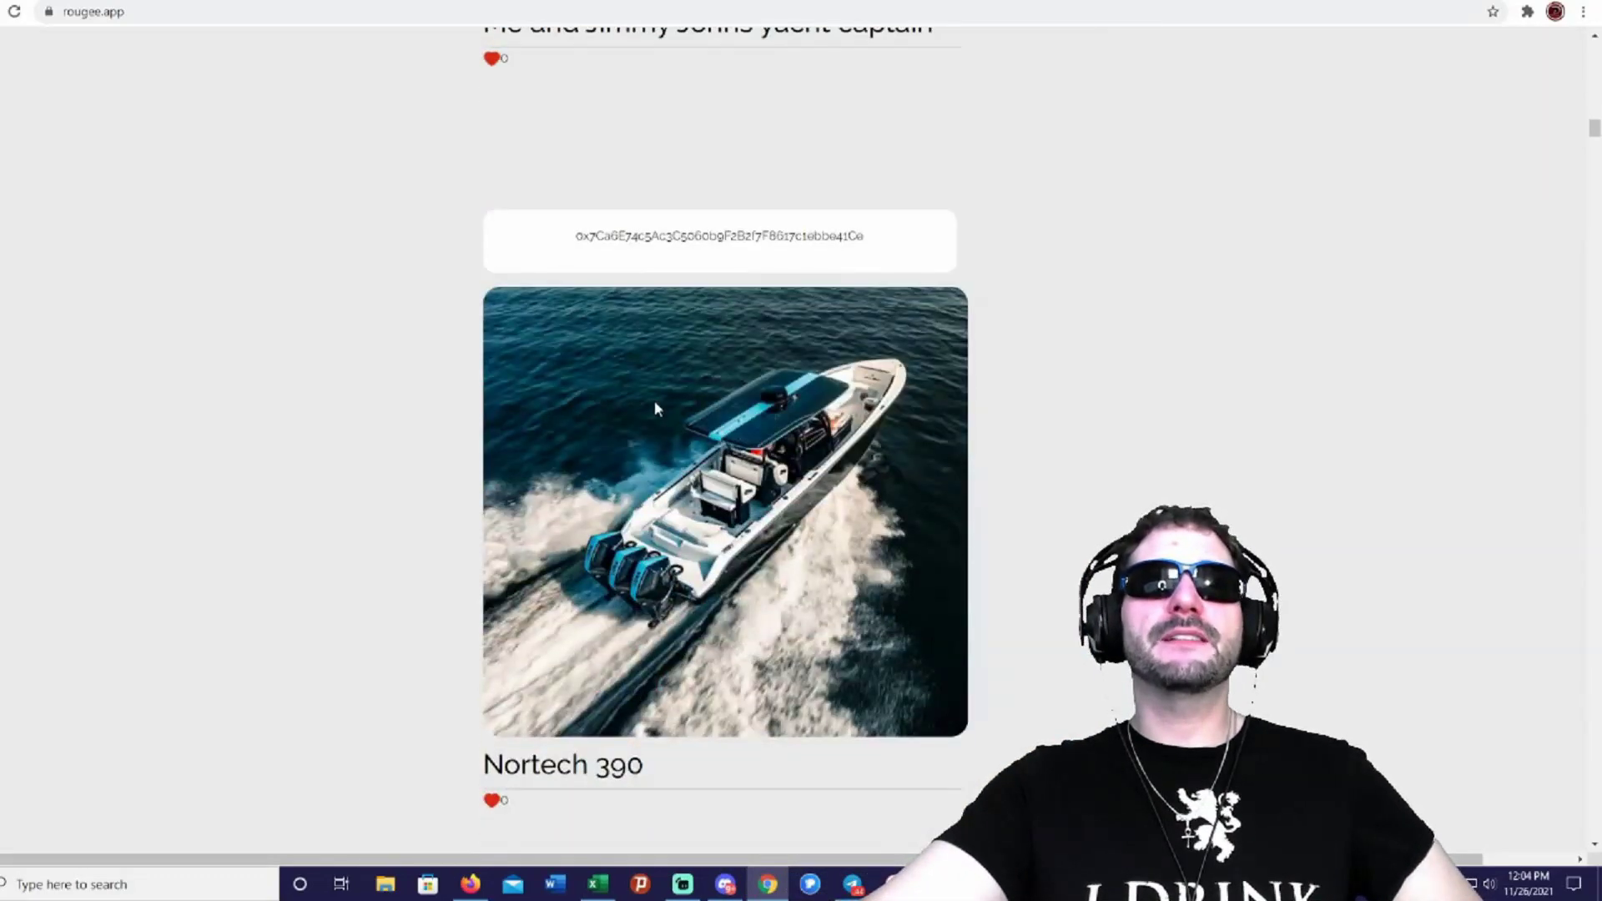
{"action": "scroll", "coordinate": [658, 401], "scroll_direction": "down", "scroll_amount": 5}
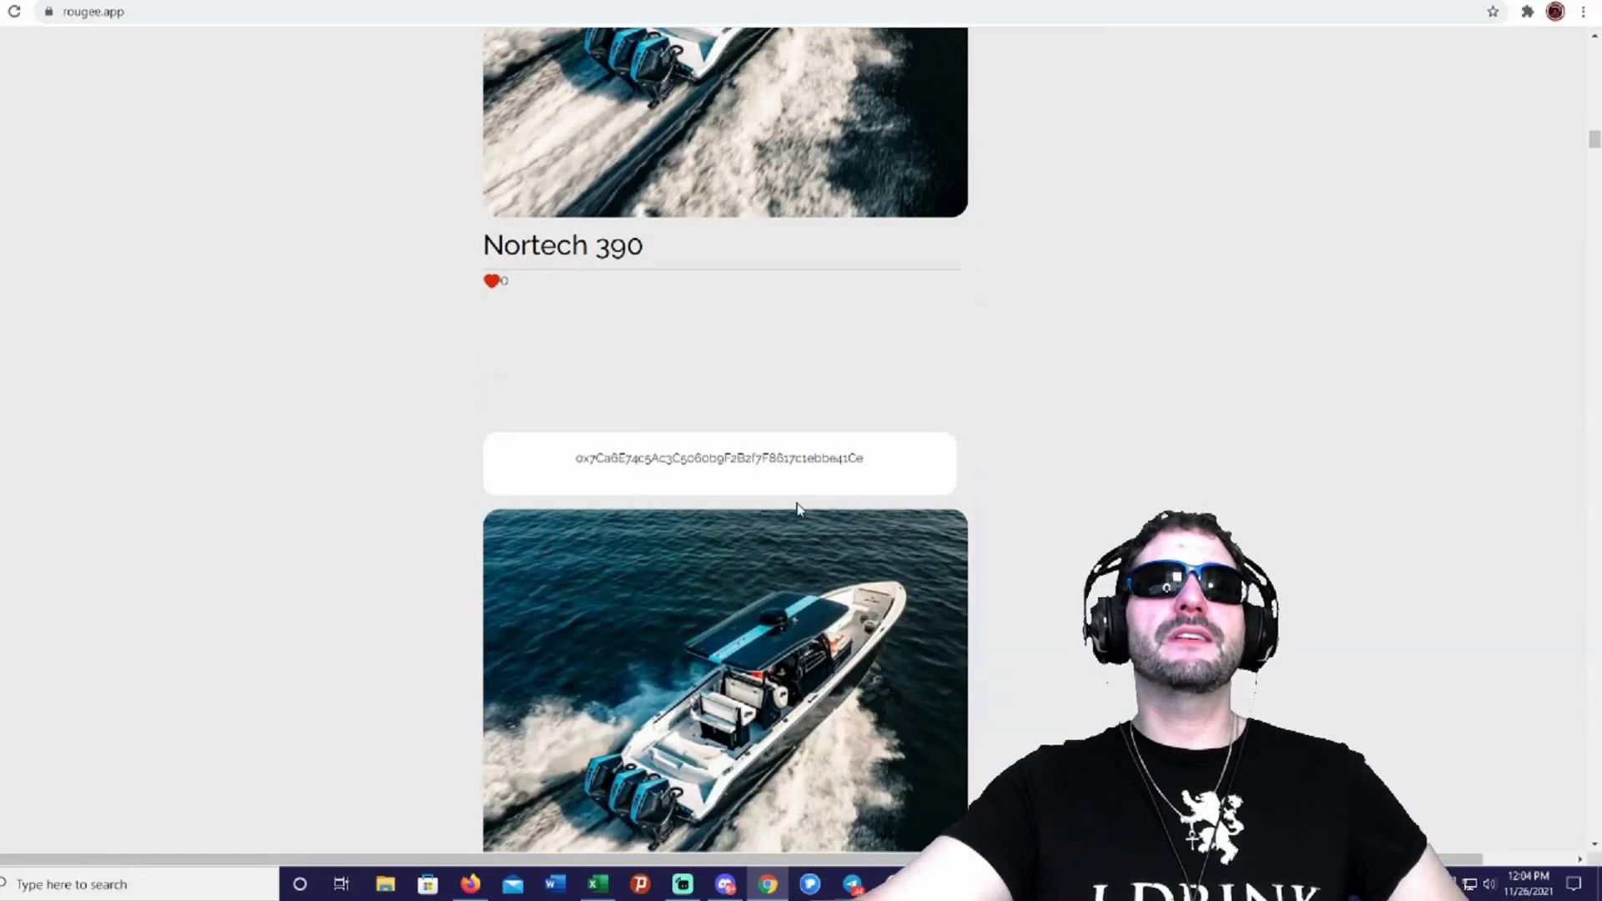
{"action": "scroll", "coordinate": [796, 507], "scroll_direction": "down", "scroll_amount": 4}
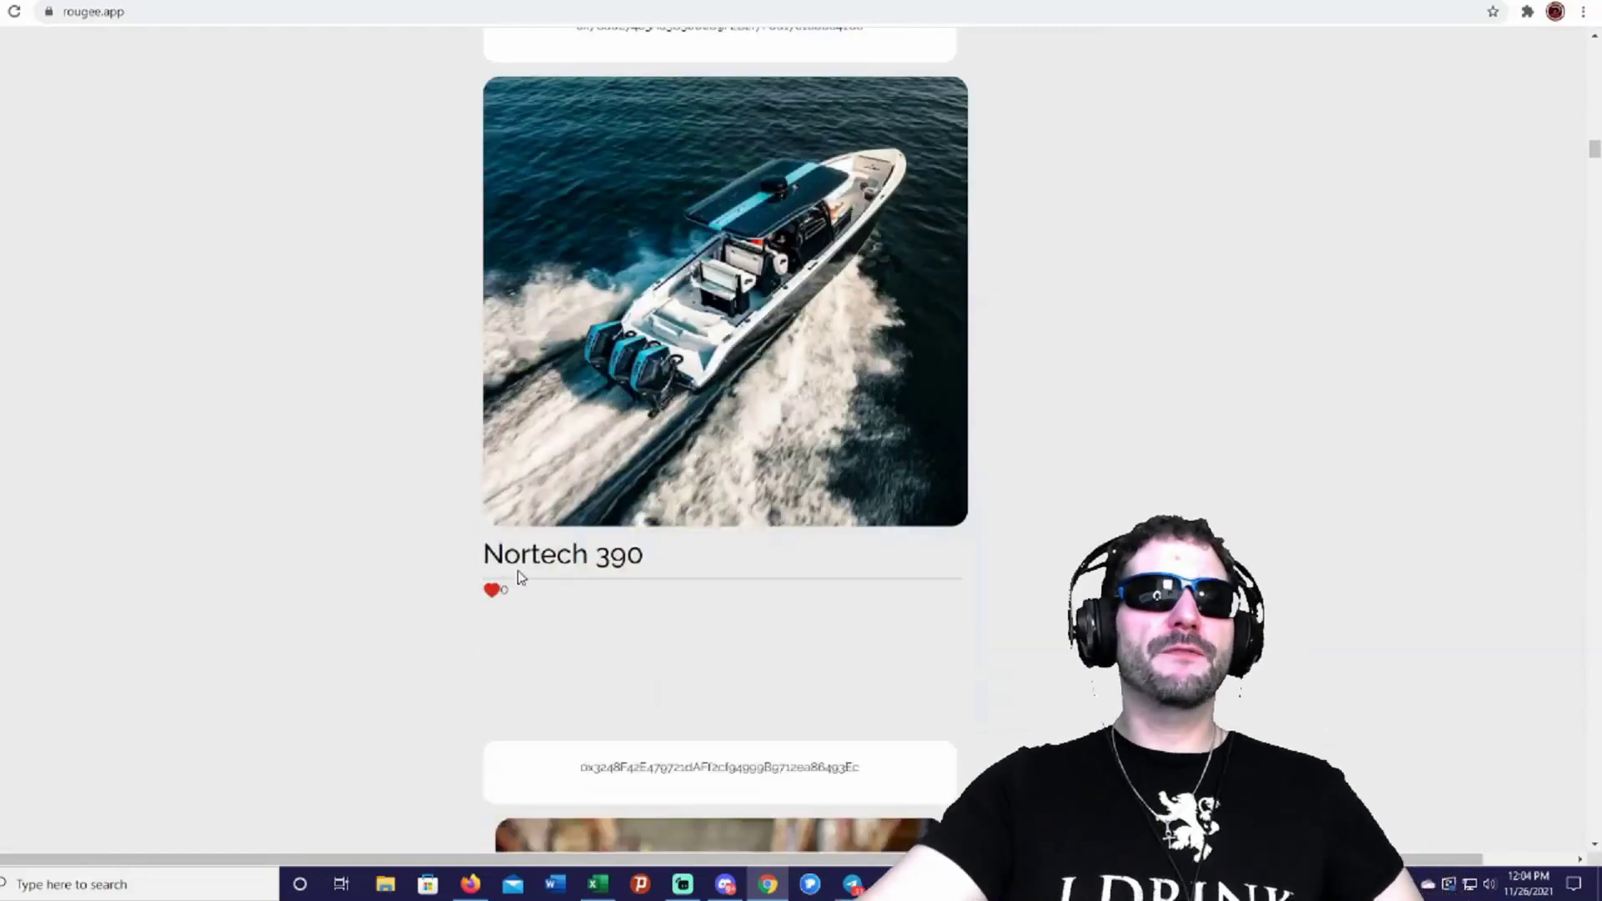
{"action": "scroll", "coordinate": [521, 578], "scroll_direction": "down", "scroll_amount": 5}
{"action": "scroll", "coordinate": [501, 526], "scroll_direction": "down", "scroll_amount": 3}
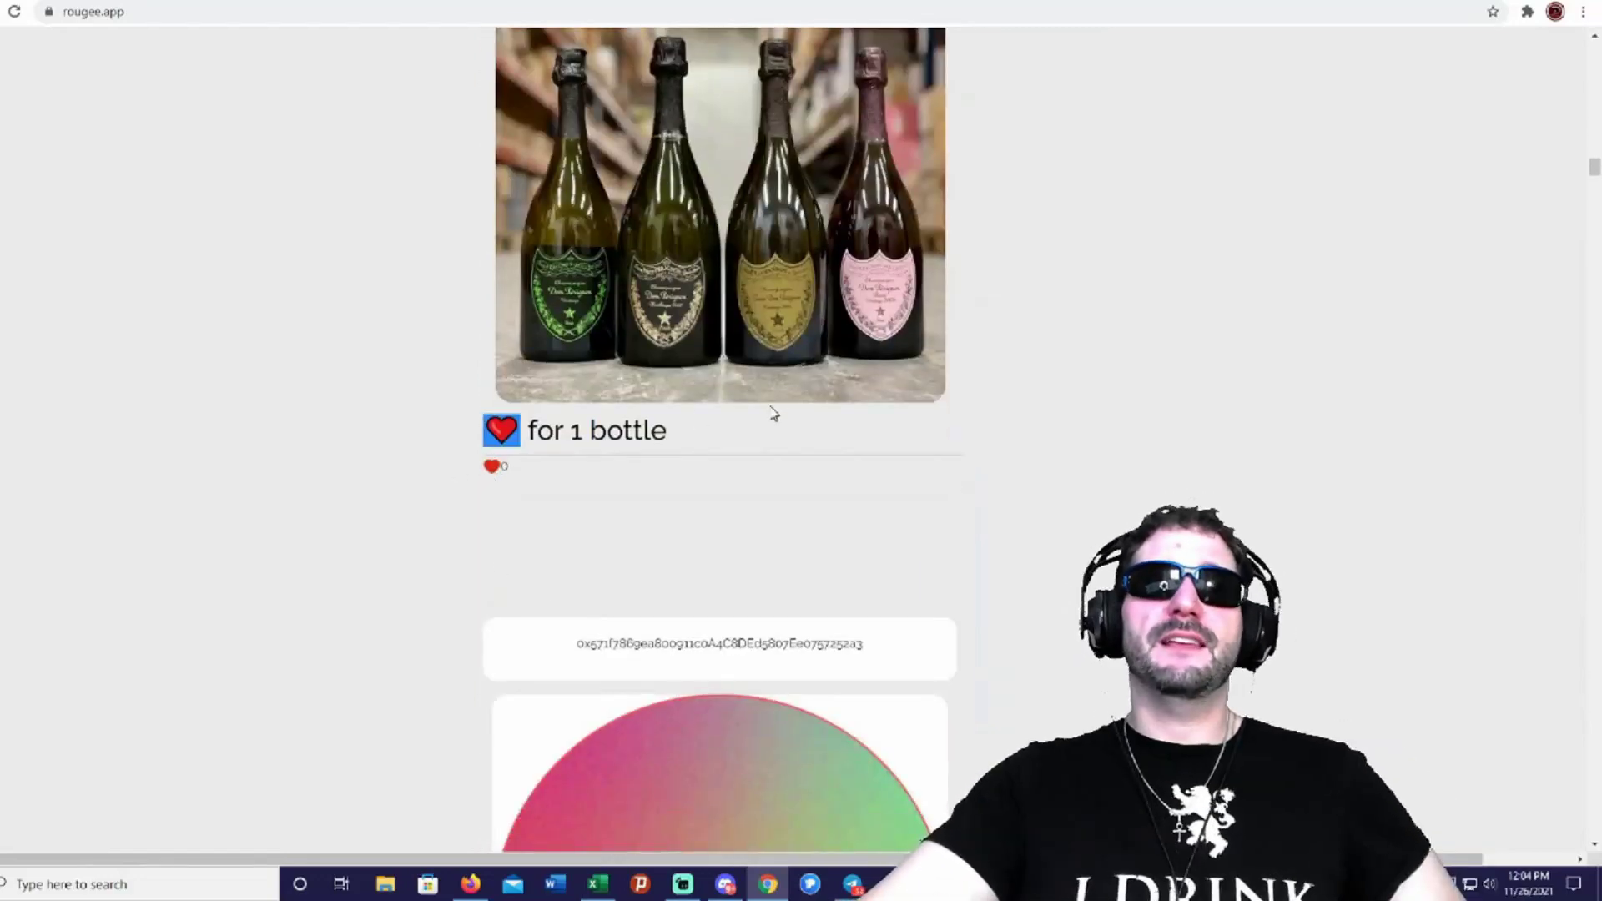
{"action": "scroll", "coordinate": [774, 414], "scroll_direction": "up", "scroll_amount": 3}
{"action": "scroll", "coordinate": [876, 377], "scroll_direction": "down", "scroll_amount": 5}
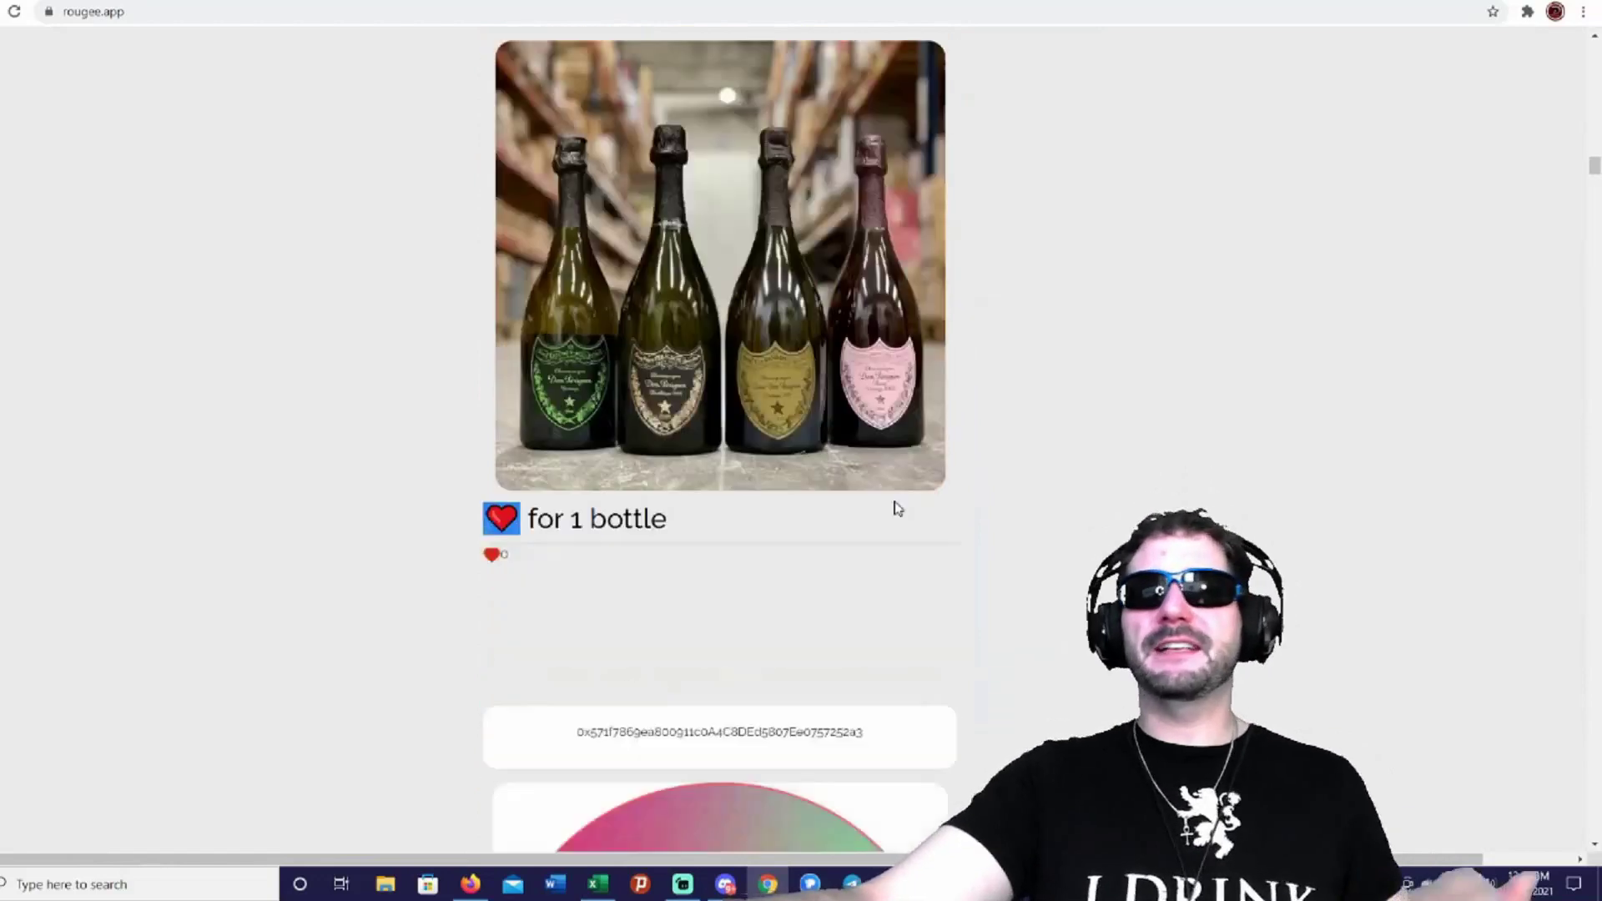
{"action": "scroll", "coordinate": [847, 499], "scroll_direction": "down", "scroll_amount": 4}
{"action": "scroll", "coordinate": [848, 499], "scroll_direction": "down", "scroll_amount": 6}
{"action": "scroll", "coordinate": [791, 532], "scroll_direction": "down", "scroll_amount": 3}
{"action": "scroll", "coordinate": [737, 560], "scroll_direction": "up", "scroll_amount": 2}
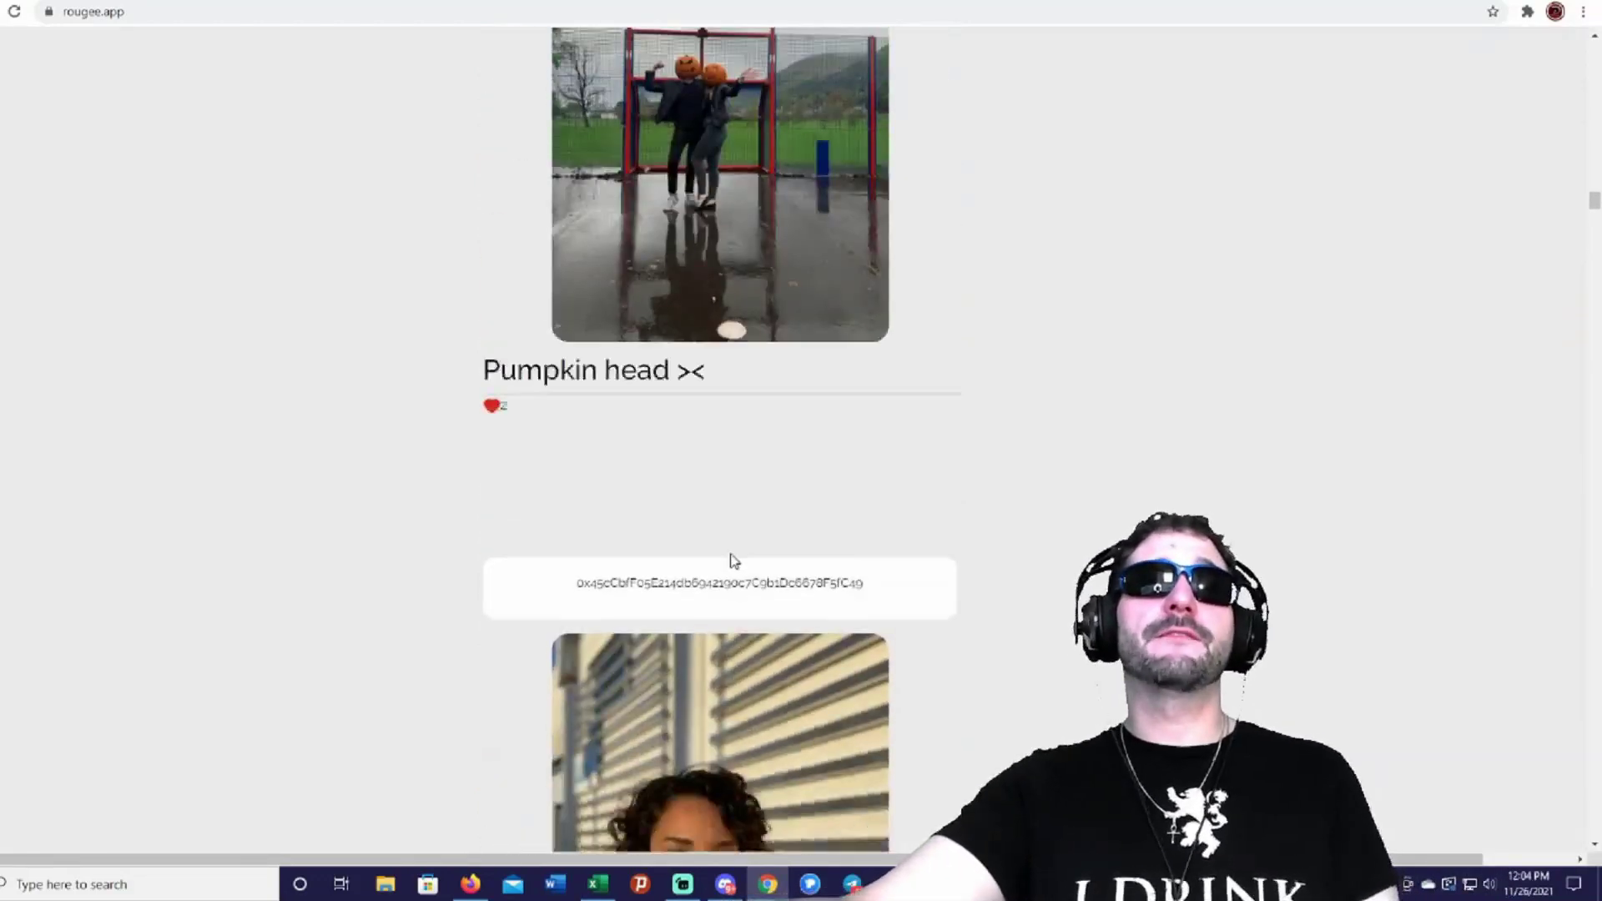
{"action": "scroll", "coordinate": [738, 560], "scroll_direction": "down", "scroll_amount": 1}
{"action": "scroll", "coordinate": [737, 551], "scroll_direction": "down", "scroll_amount": 4}
{"action": "scroll", "coordinate": [737, 546], "scroll_direction": "down", "scroll_amount": 2}
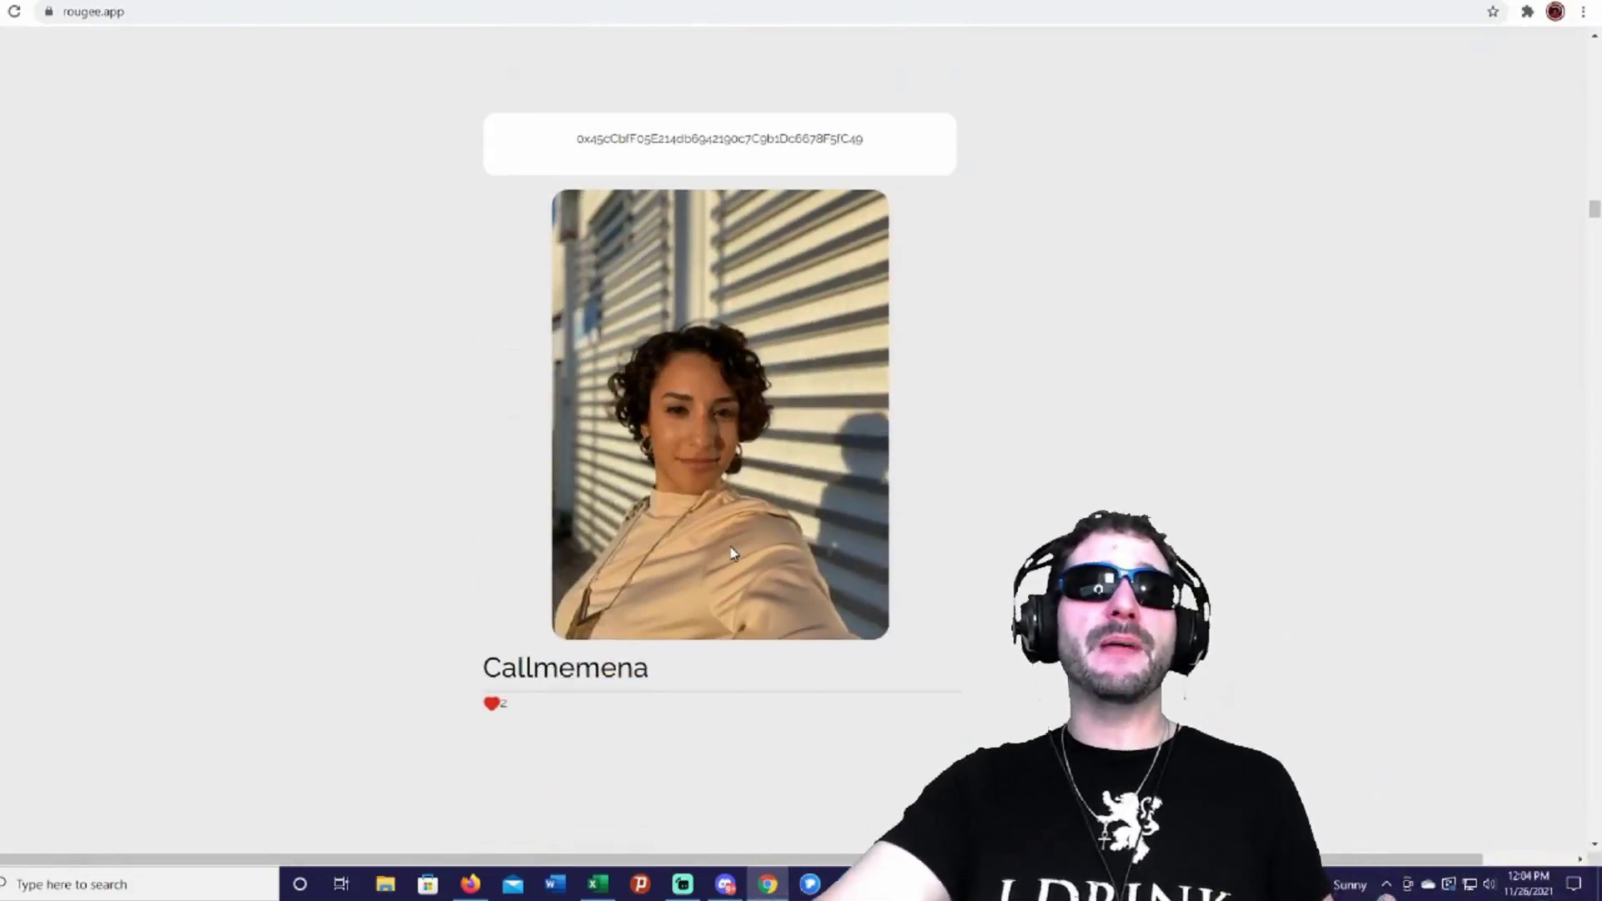
{"action": "scroll", "coordinate": [737, 552], "scroll_direction": "up", "scroll_amount": 6}
{"action": "scroll", "coordinate": [790, 602], "scroll_direction": "up", "scroll_amount": 5}
{"action": "scroll", "coordinate": [791, 603], "scroll_direction": "up", "scroll_amount": 5}
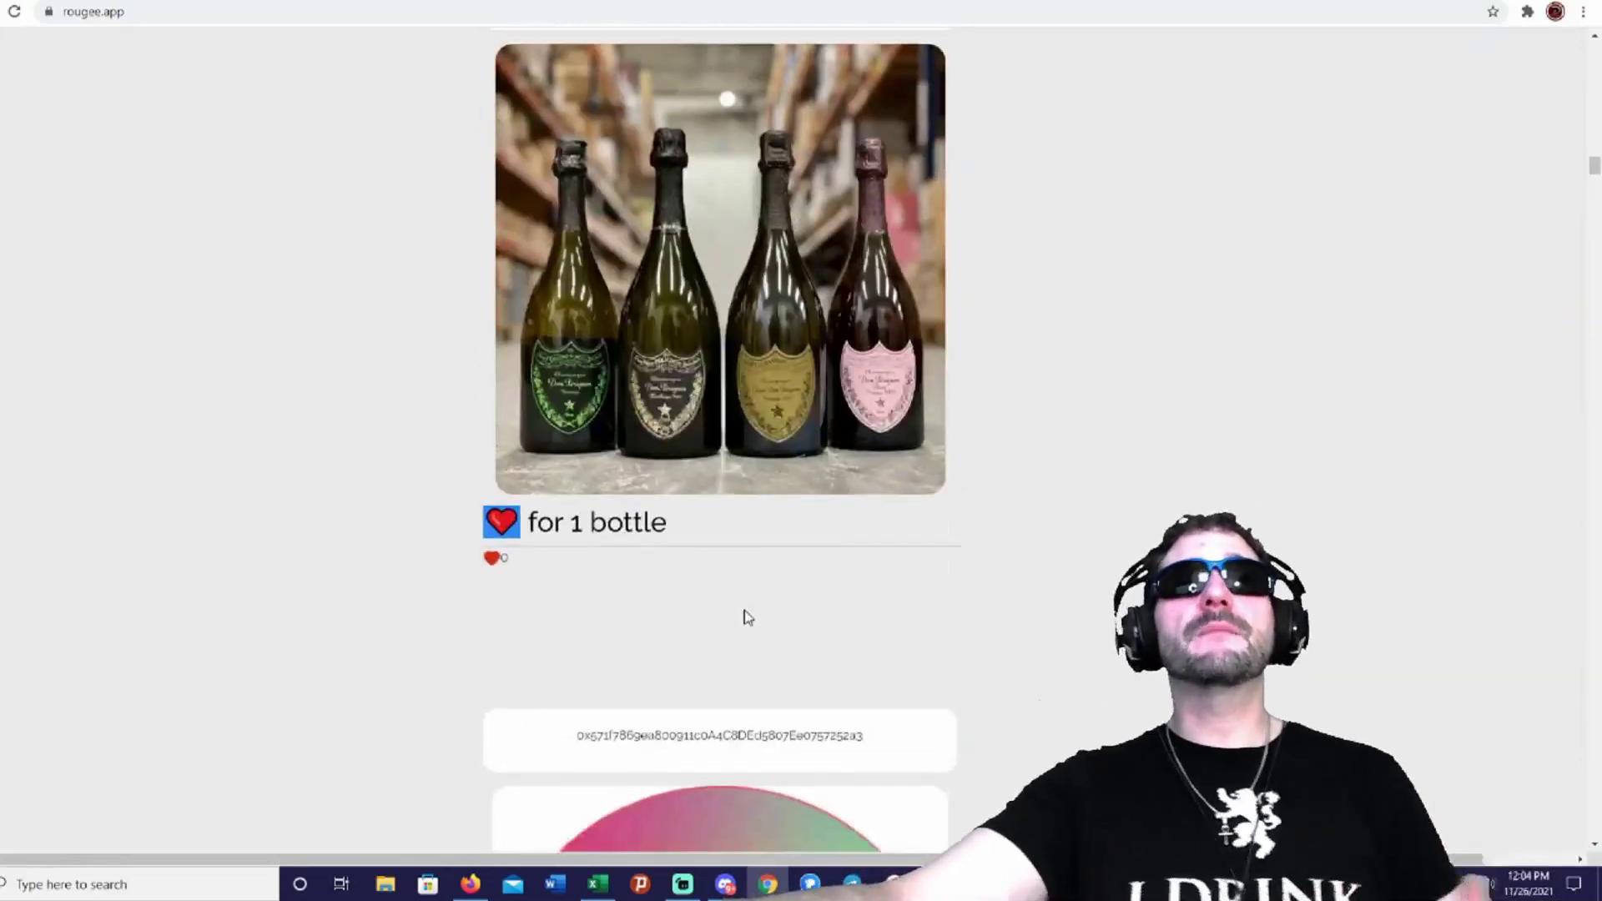
{"action": "scroll", "coordinate": [751, 613], "scroll_direction": "up", "scroll_amount": 5}
{"action": "scroll", "coordinate": [752, 626], "scroll_direction": "up", "scroll_amount": 5}
{"action": "scroll", "coordinate": [751, 636], "scroll_direction": "up", "scroll_amount": 5}
{"action": "scroll", "coordinate": [751, 635], "scroll_direction": "up", "scroll_amount": 5}
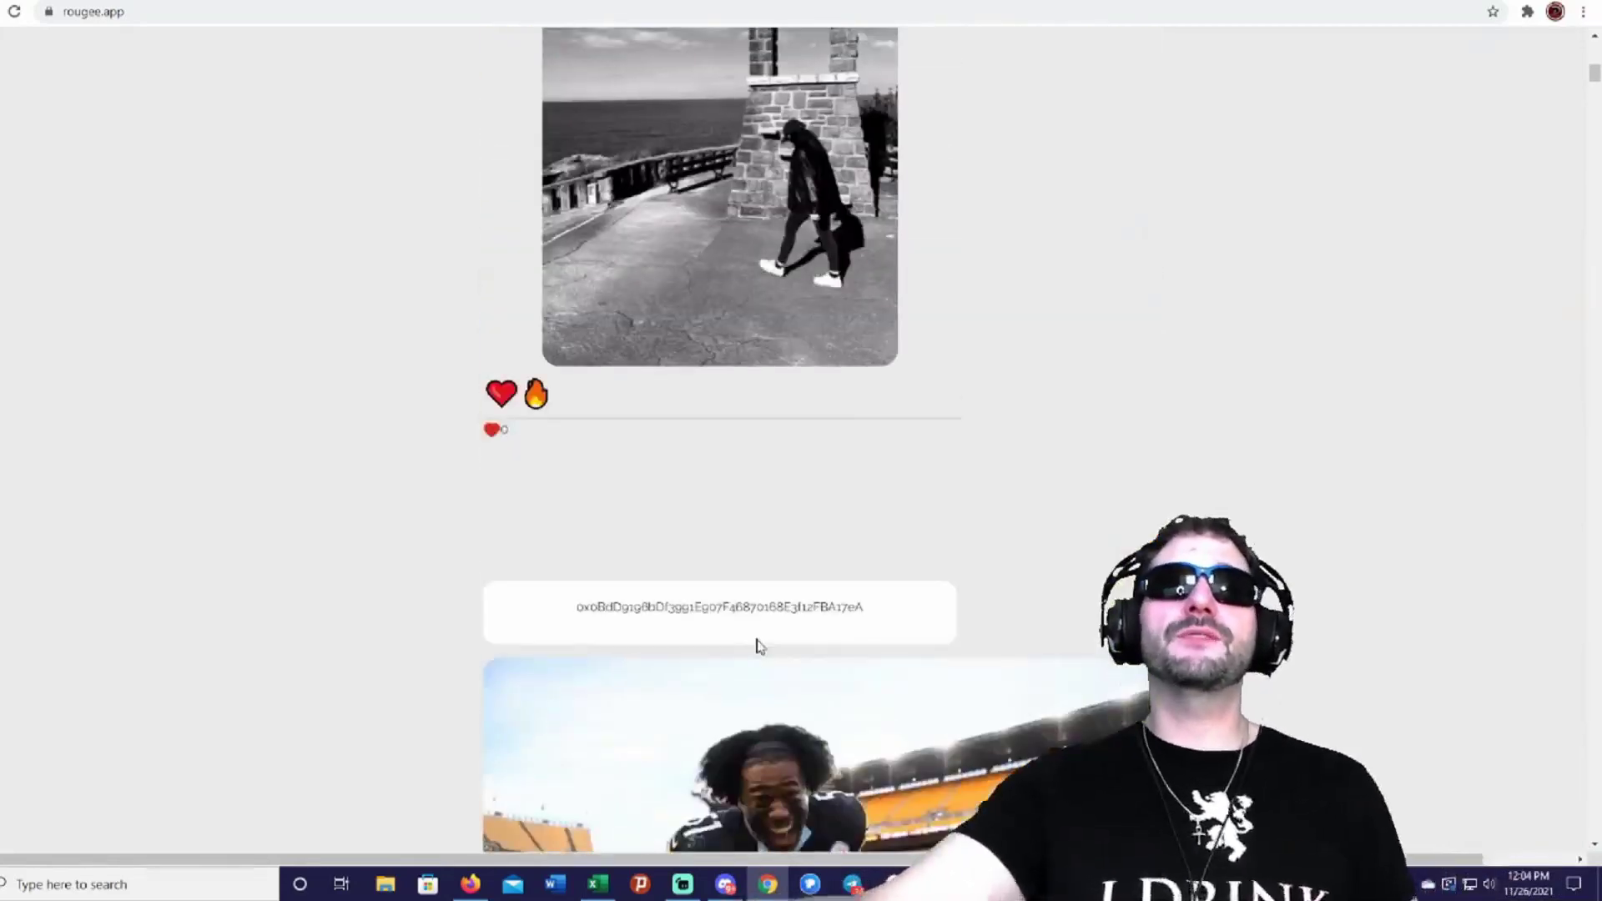
{"action": "scroll", "coordinate": [751, 636], "scroll_direction": "up", "scroll_amount": 4}
{"action": "scroll", "coordinate": [751, 634], "scroll_direction": "up", "scroll_amount": 2}
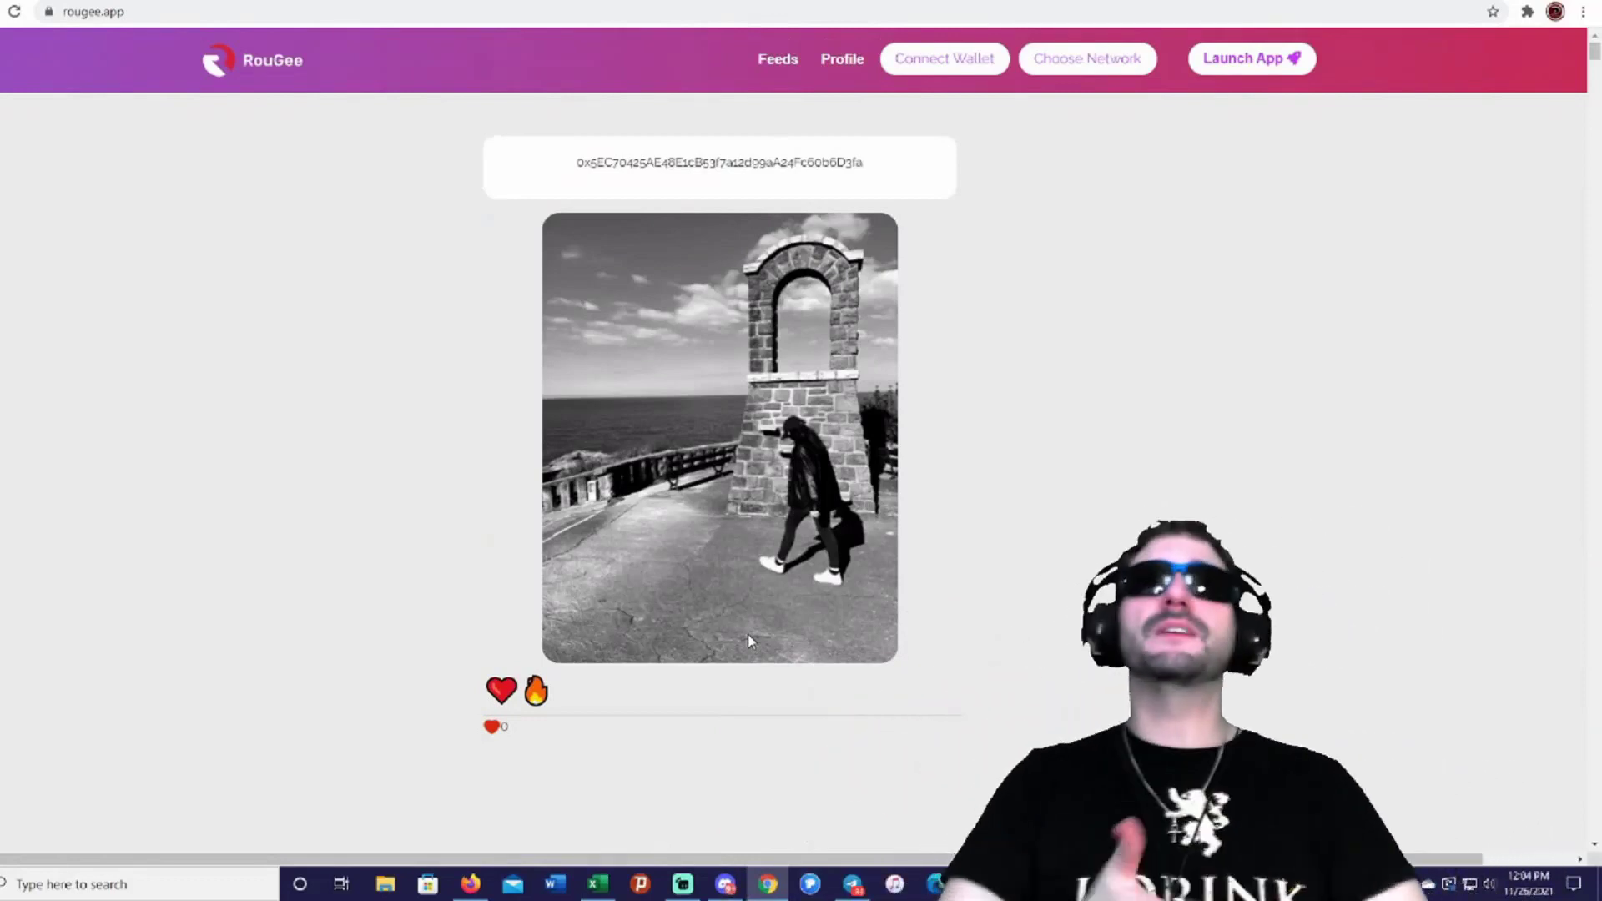
- Switch back to the rougecoin.xyz homepage tab to read the Decentralized Social Network section
{"action": "key", "text": "ctrl+Tab"}
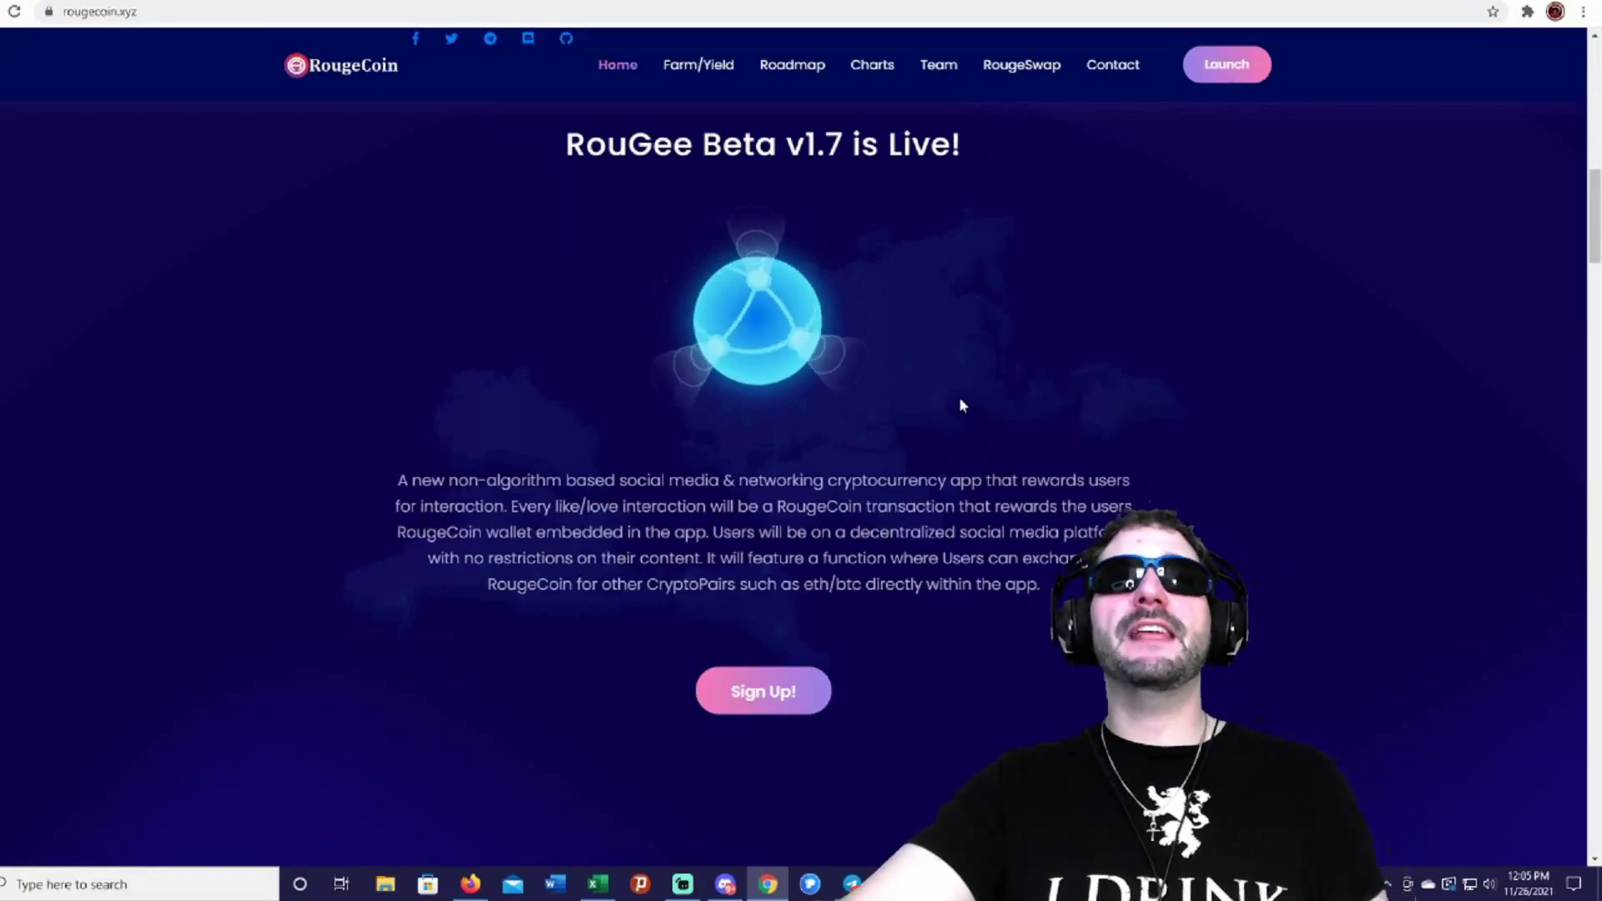
{"action": "scroll", "coordinate": [959, 397], "scroll_direction": "down", "scroll_amount": 1}
{"action": "scroll", "coordinate": [938, 509], "scroll_direction": "down", "scroll_amount": 1}
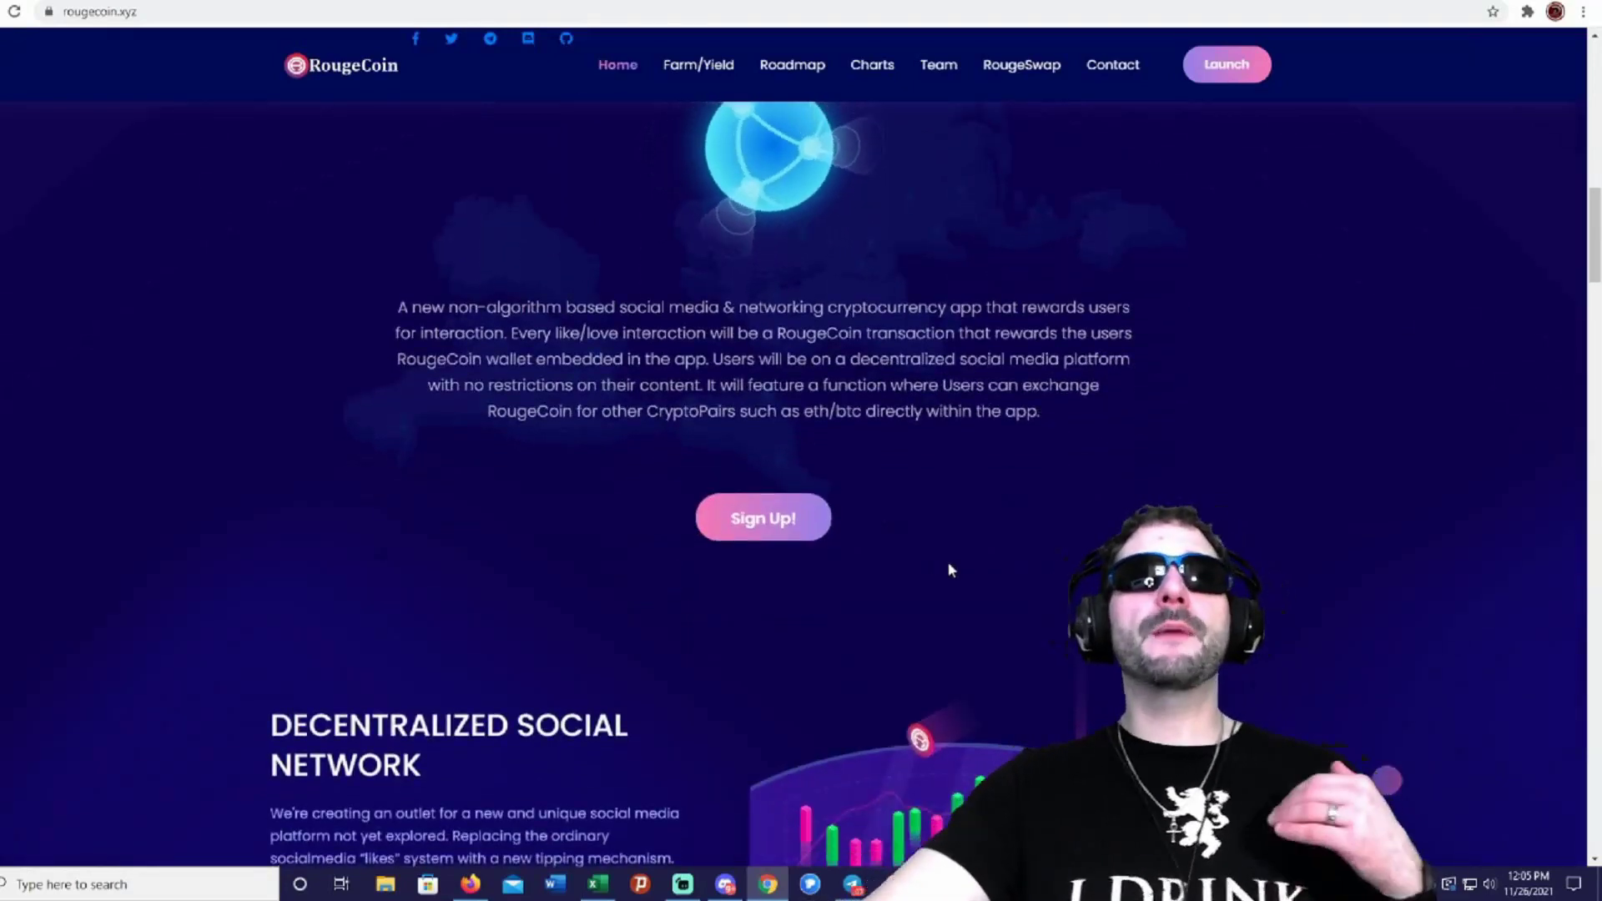
{"action": "scroll", "coordinate": [948, 563], "scroll_direction": "down", "scroll_amount": 1}
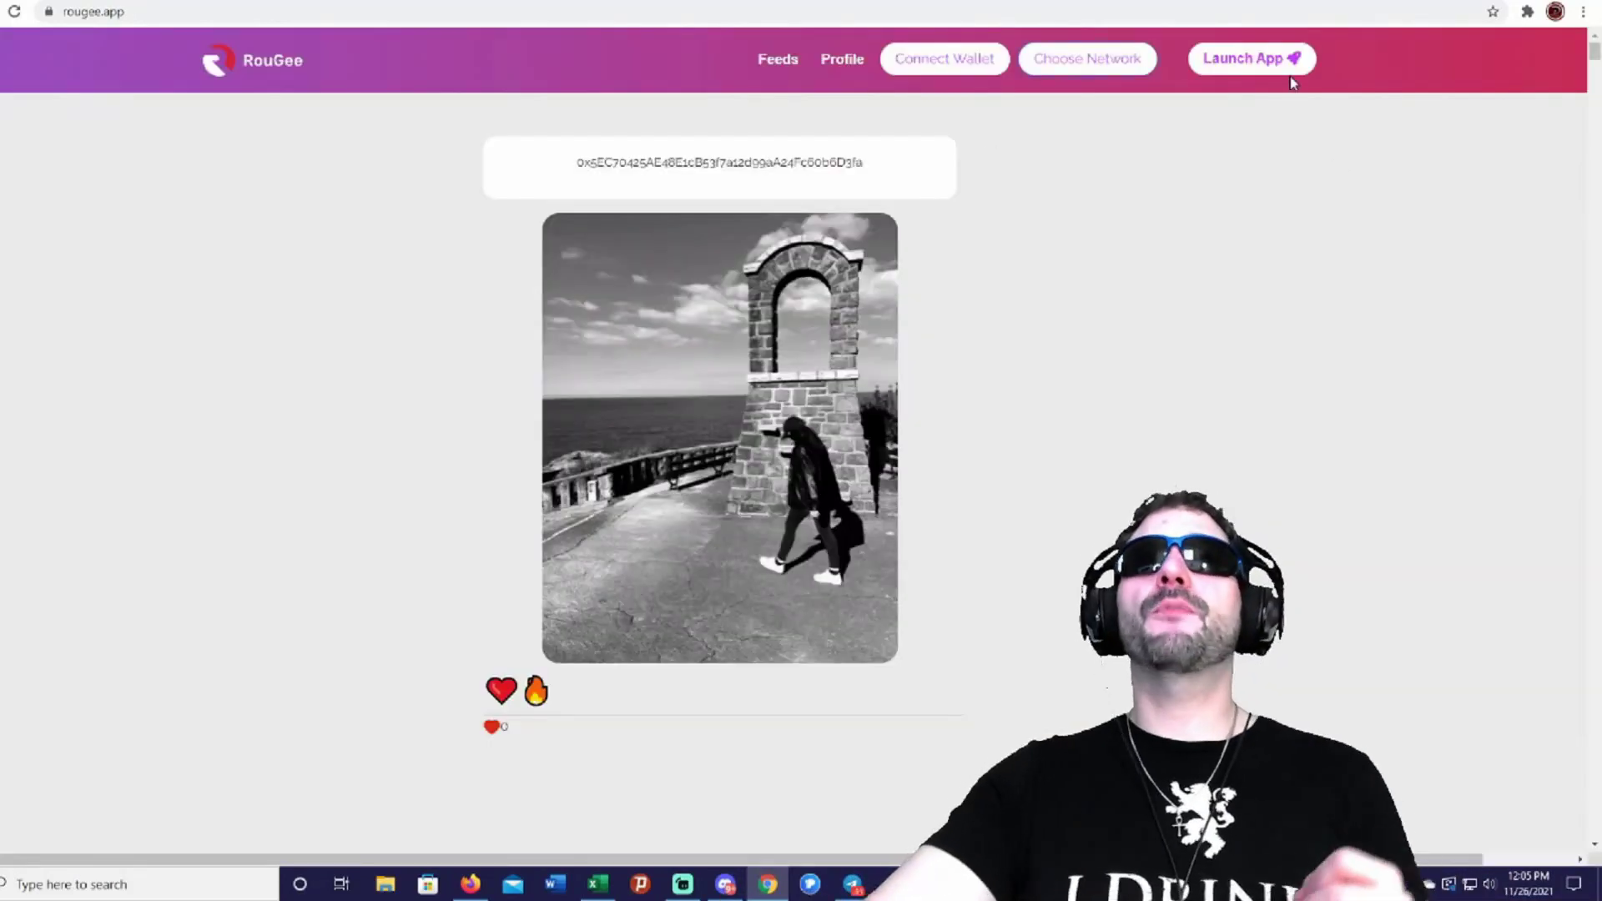
{"action": "left_click", "coordinate": [1293, 78]}
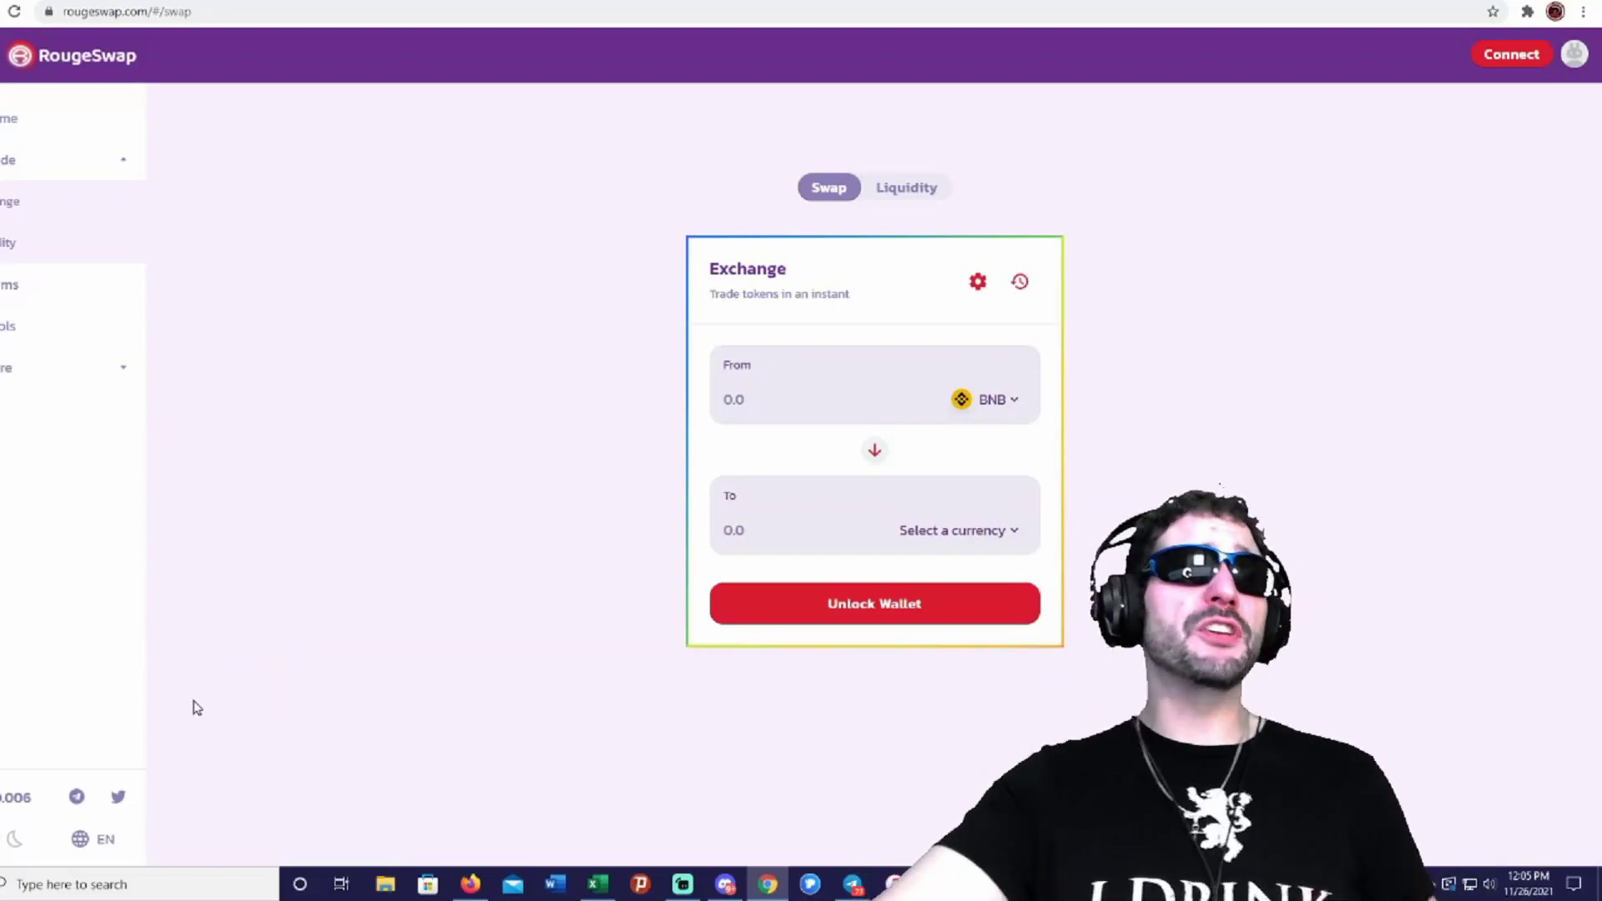
{"action": "key", "text": "ctrl+Tab"}
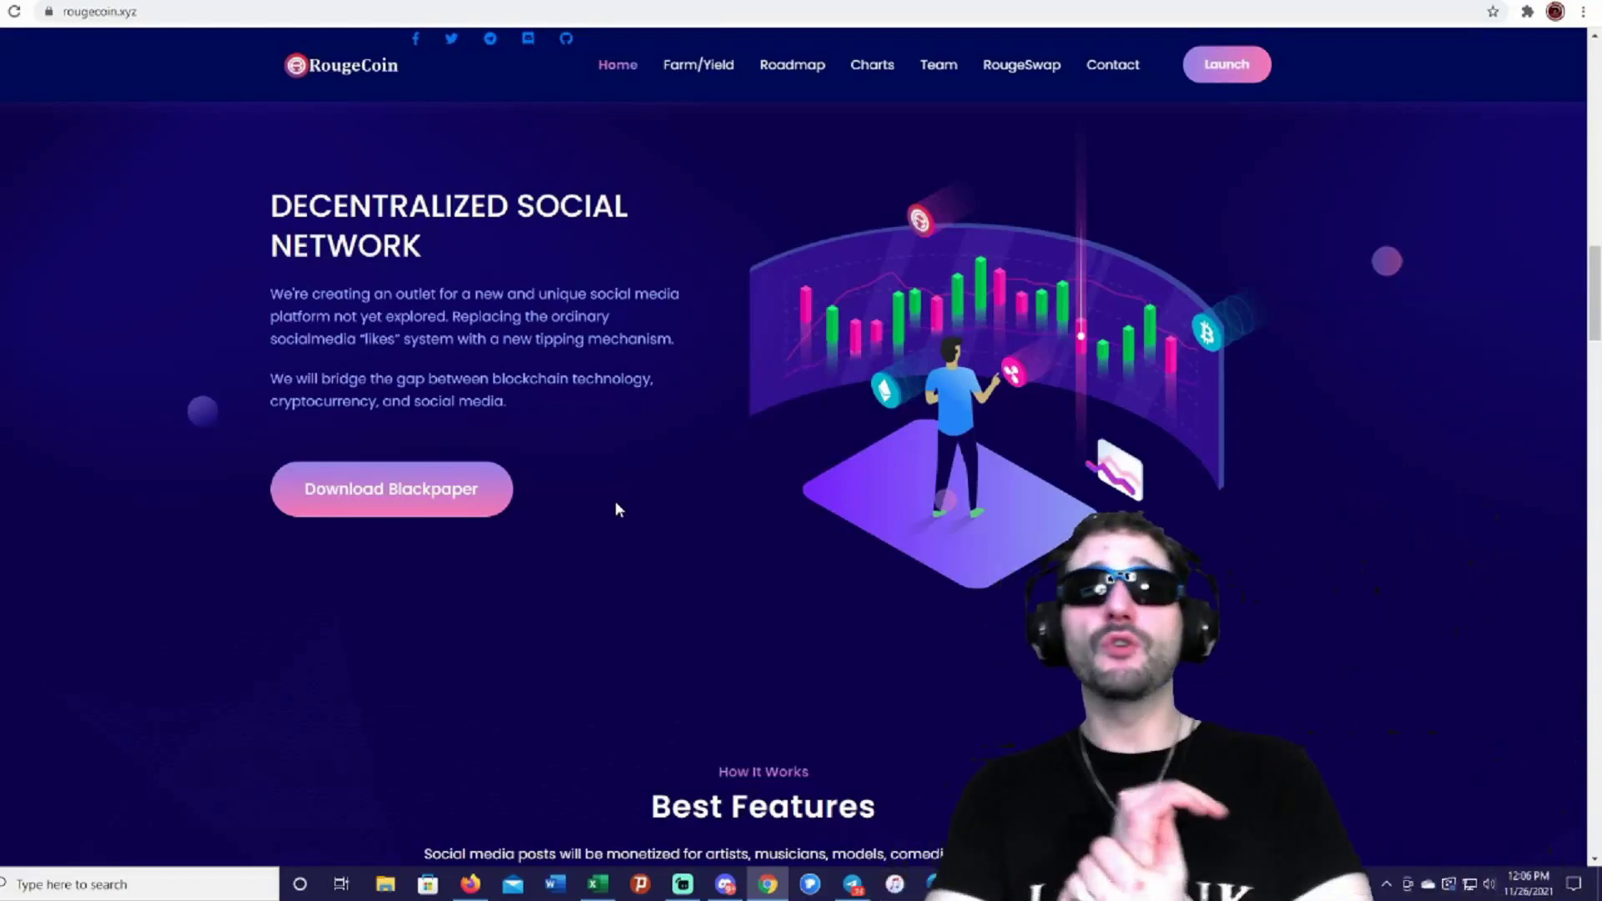
{"action": "scroll", "coordinate": [614, 502], "scroll_direction": "down", "scroll_amount": 2}
{"action": "scroll", "coordinate": [627, 514], "scroll_direction": "down", "scroll_amount": 4}
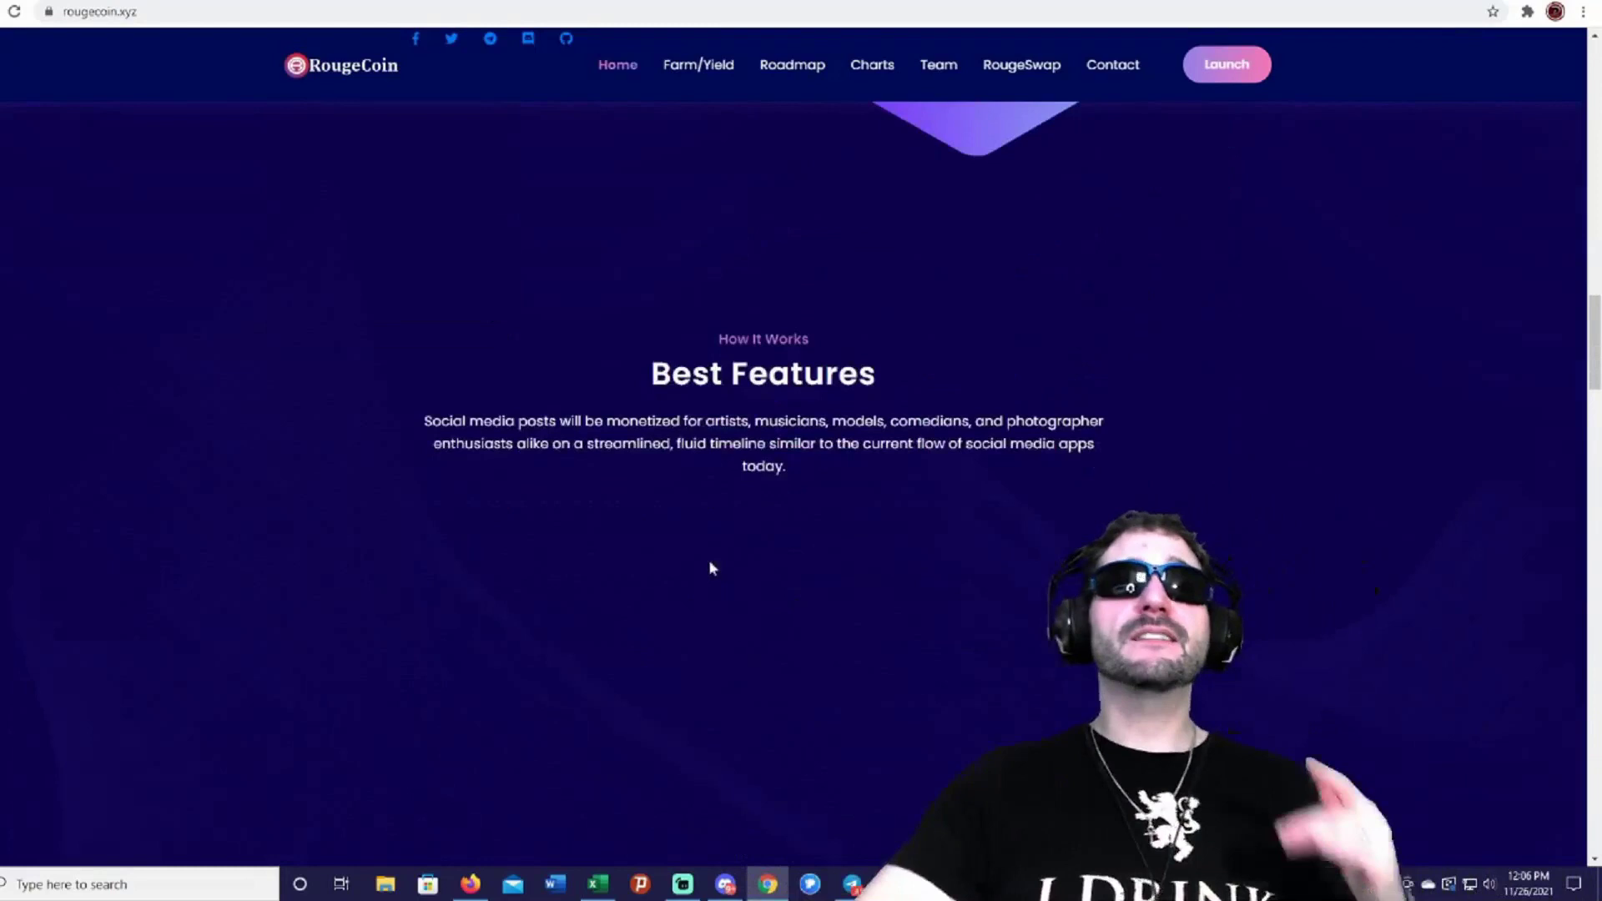
{"action": "scroll", "coordinate": [708, 560], "scroll_direction": "down", "scroll_amount": 2}
{"action": "scroll", "coordinate": [730, 567], "scroll_direction": "down", "scroll_amount": 2}
{"action": "scroll", "coordinate": [713, 614], "scroll_direction": "up", "scroll_amount": 3}
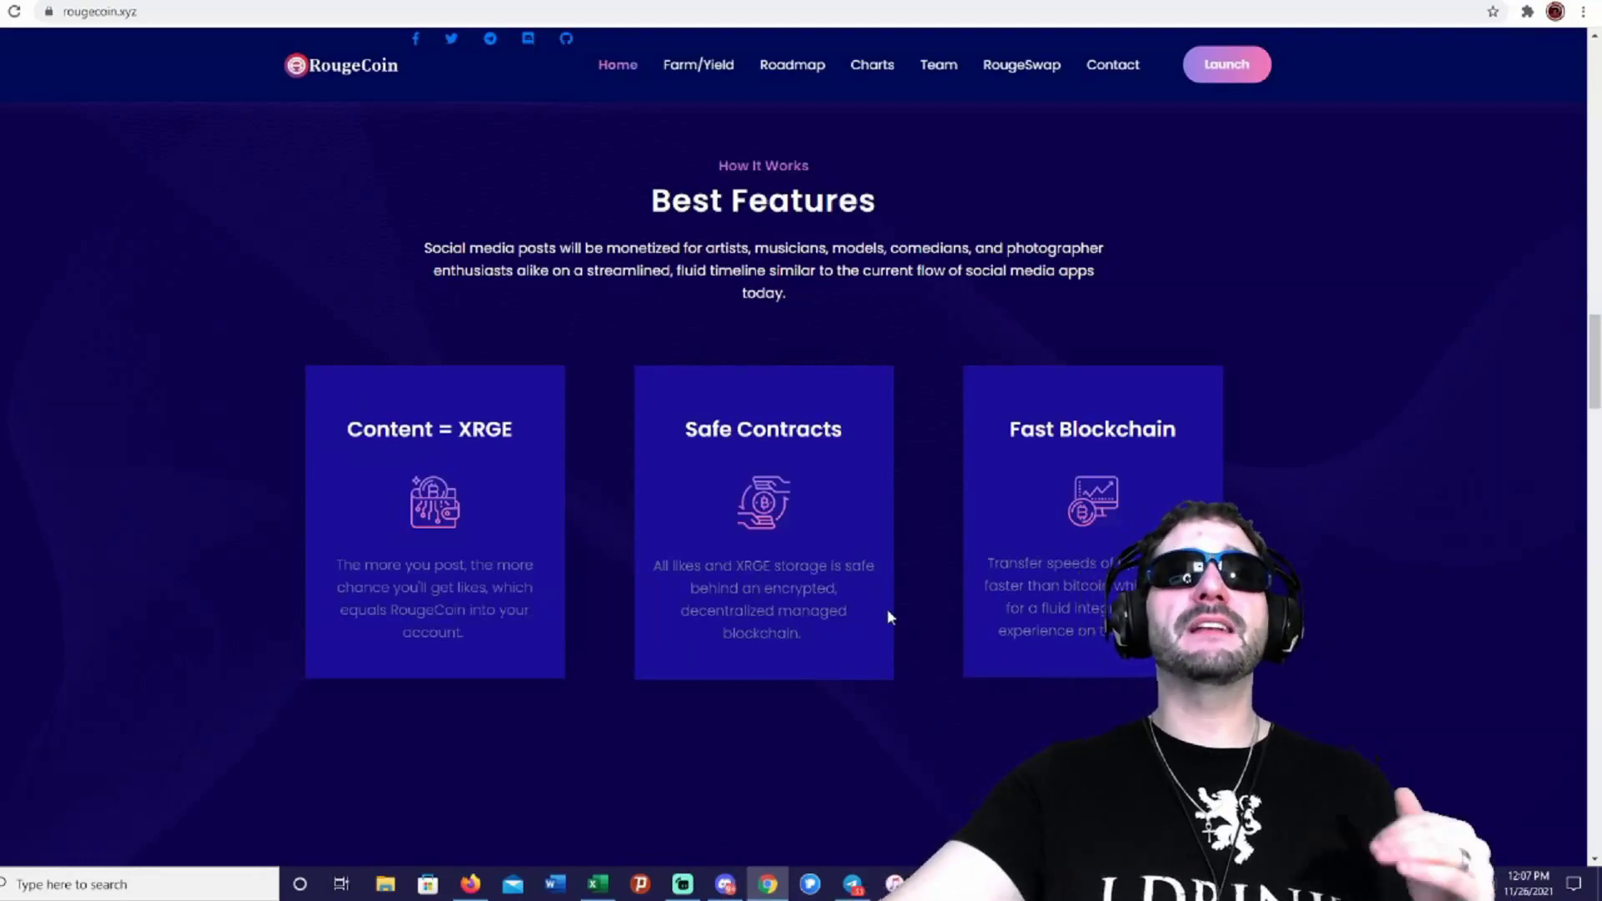
{"action": "scroll", "coordinate": [883, 611], "scroll_direction": "down", "scroll_amount": 2}
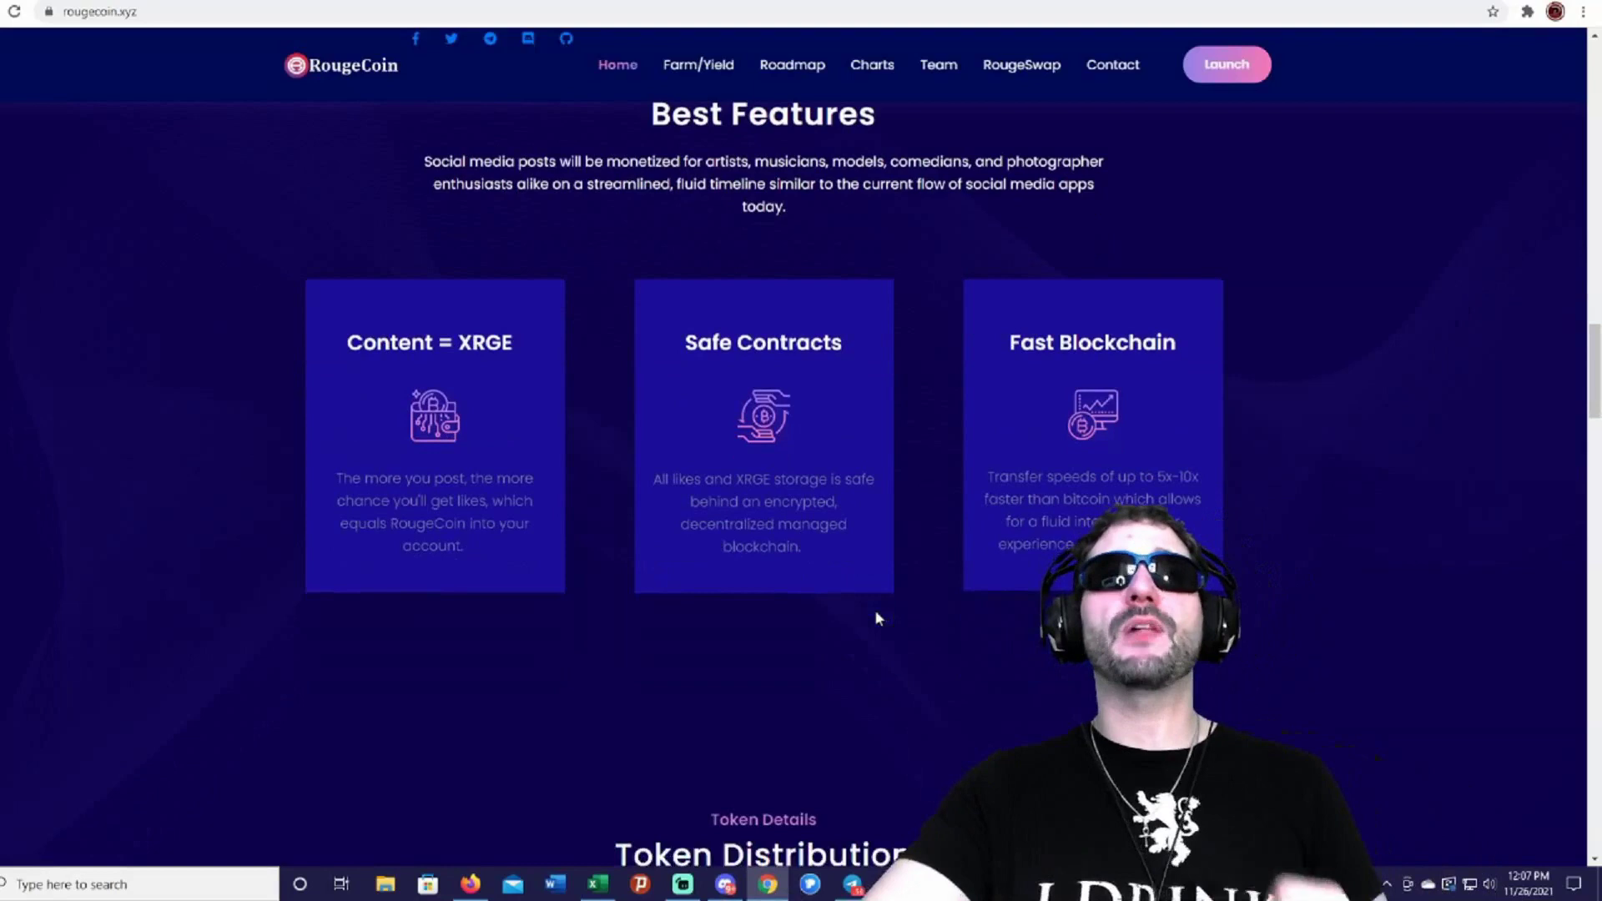
{"action": "scroll", "coordinate": [876, 610], "scroll_direction": "down", "scroll_amount": 2}
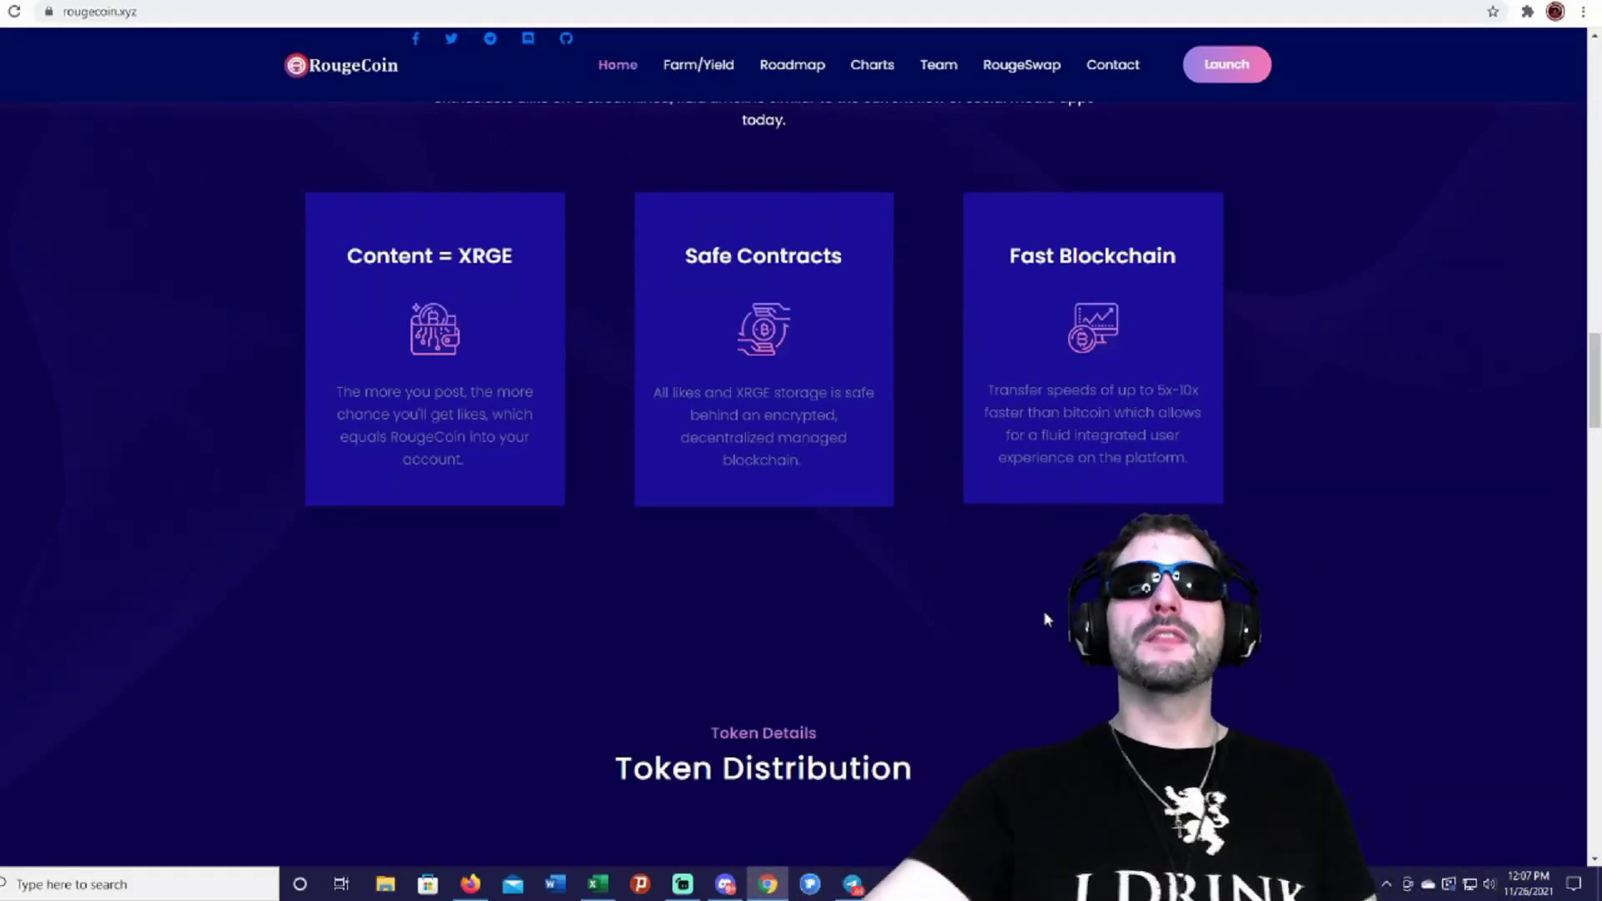
{"action": "scroll", "coordinate": [1048, 620], "scroll_direction": "down", "scroll_amount": 2}
{"action": "scroll", "coordinate": [1056, 607], "scroll_direction": "down", "scroll_amount": 8}
{"action": "scroll", "coordinate": [830, 433], "scroll_direction": "down", "scroll_amount": 1}
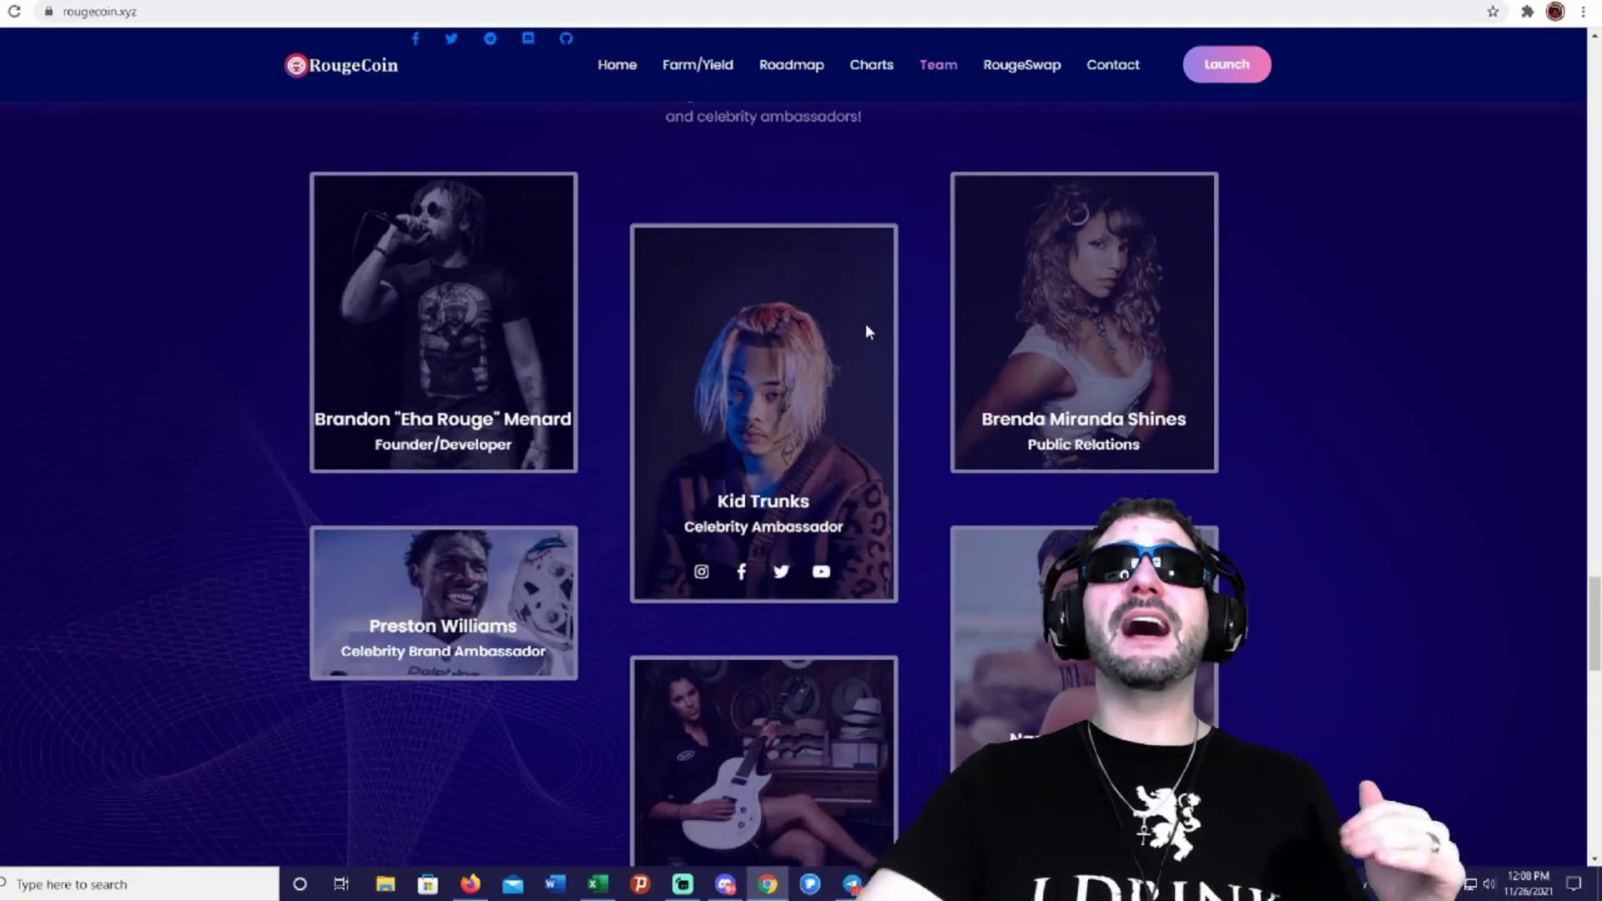
{"action": "scroll", "coordinate": [893, 370], "scroll_direction": "down", "scroll_amount": 1}
{"action": "scroll", "coordinate": [893, 371], "scroll_direction": "down", "scroll_amount": 1}
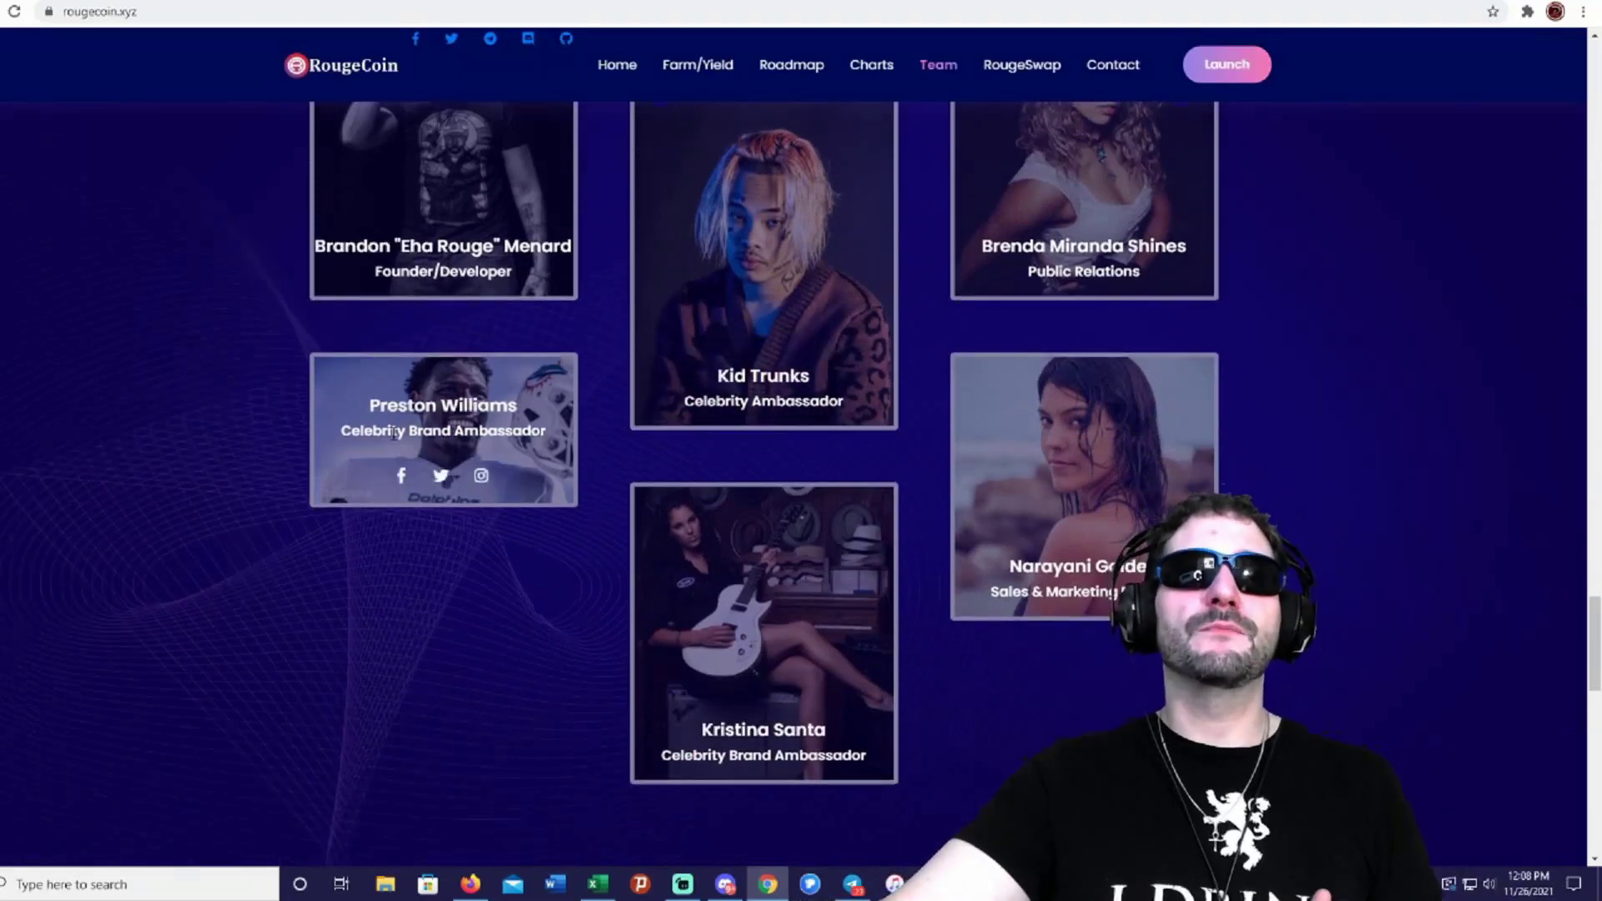
{"action": "scroll", "coordinate": [500, 425], "scroll_direction": "up", "scroll_amount": 2}
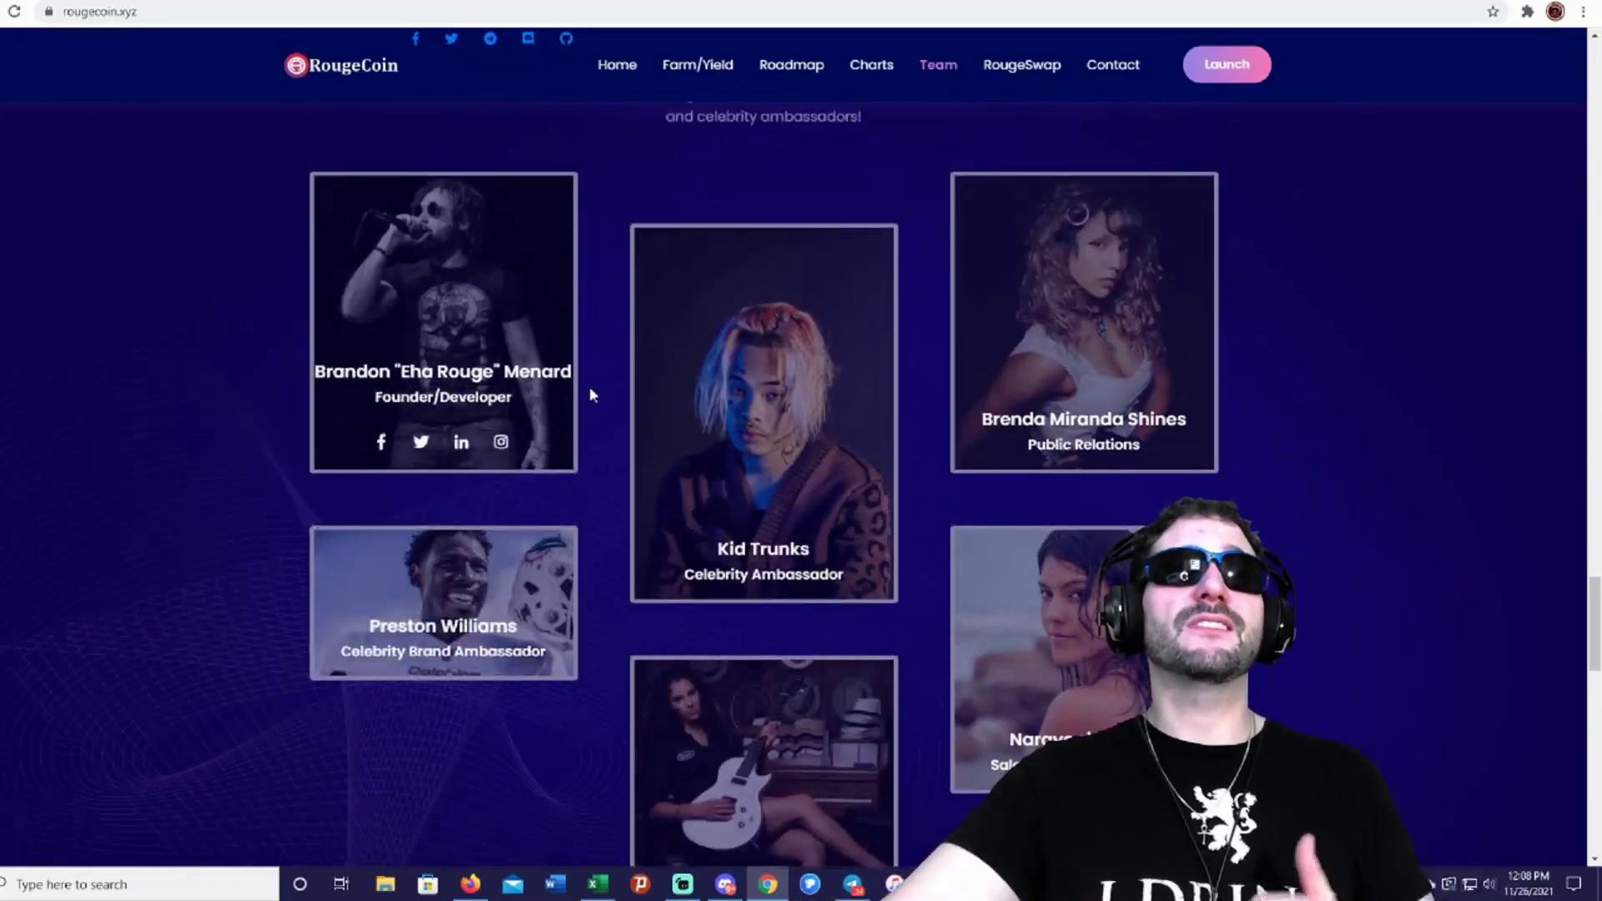
{"action": "scroll", "coordinate": [692, 385], "scroll_direction": "down", "scroll_amount": 1}
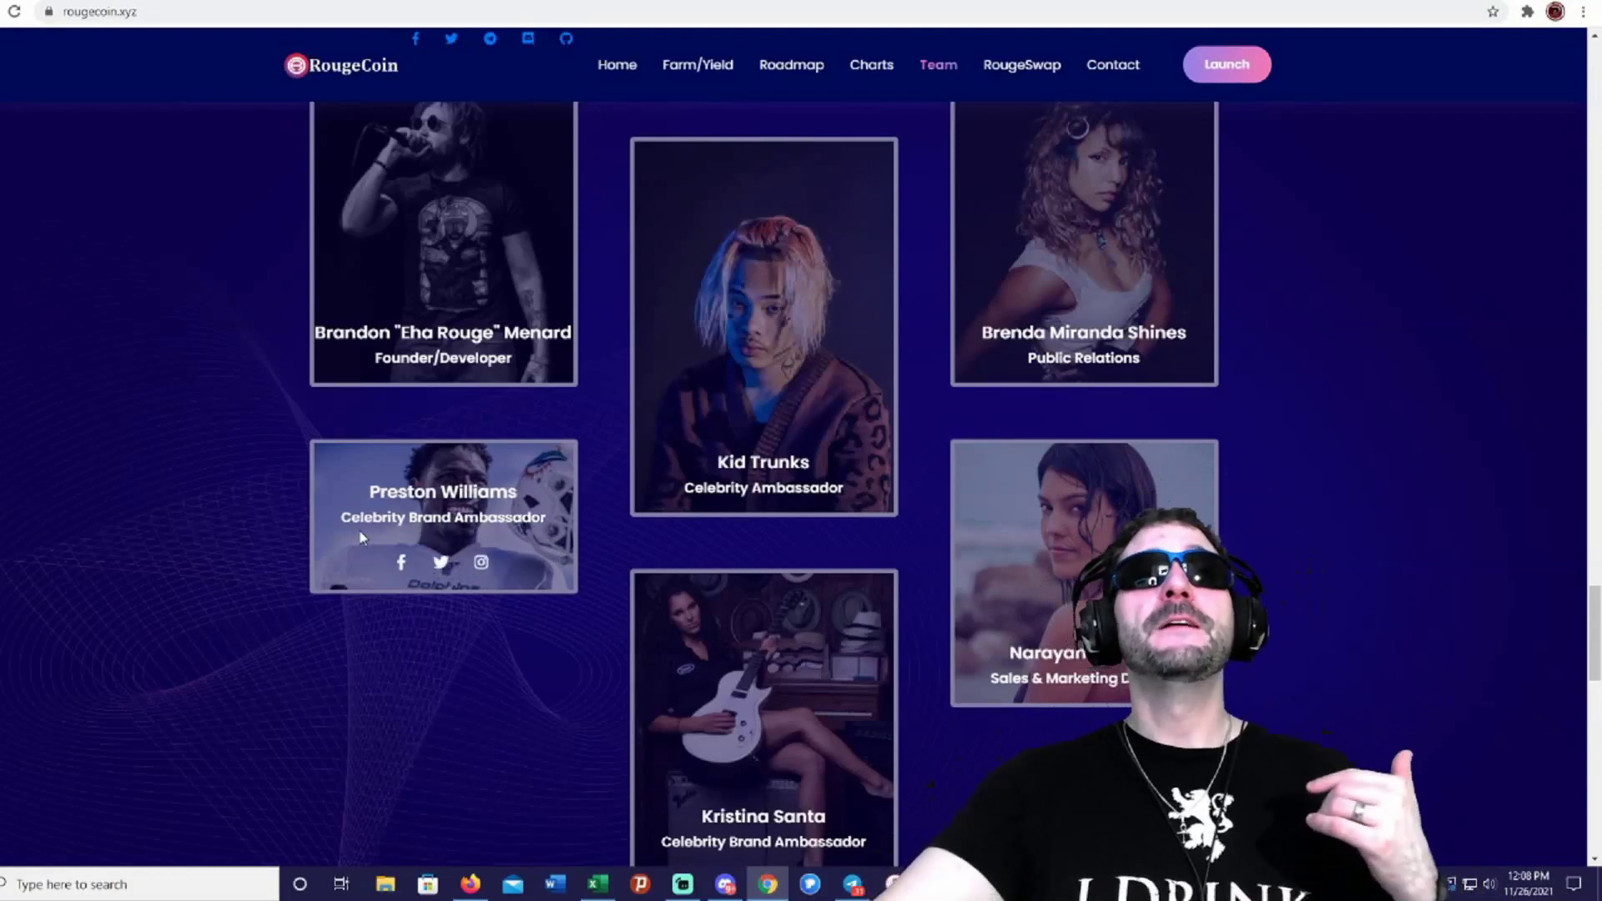
{"action": "scroll", "coordinate": [328, 540], "scroll_direction": "down", "scroll_amount": 2}
{"action": "scroll", "coordinate": [366, 517], "scroll_direction": "down", "scroll_amount": 4}
{"action": "scroll", "coordinate": [367, 518], "scroll_direction": "down", "scroll_amount": 3}
{"action": "scroll", "coordinate": [365, 510], "scroll_direction": "down", "scroll_amount": 5}
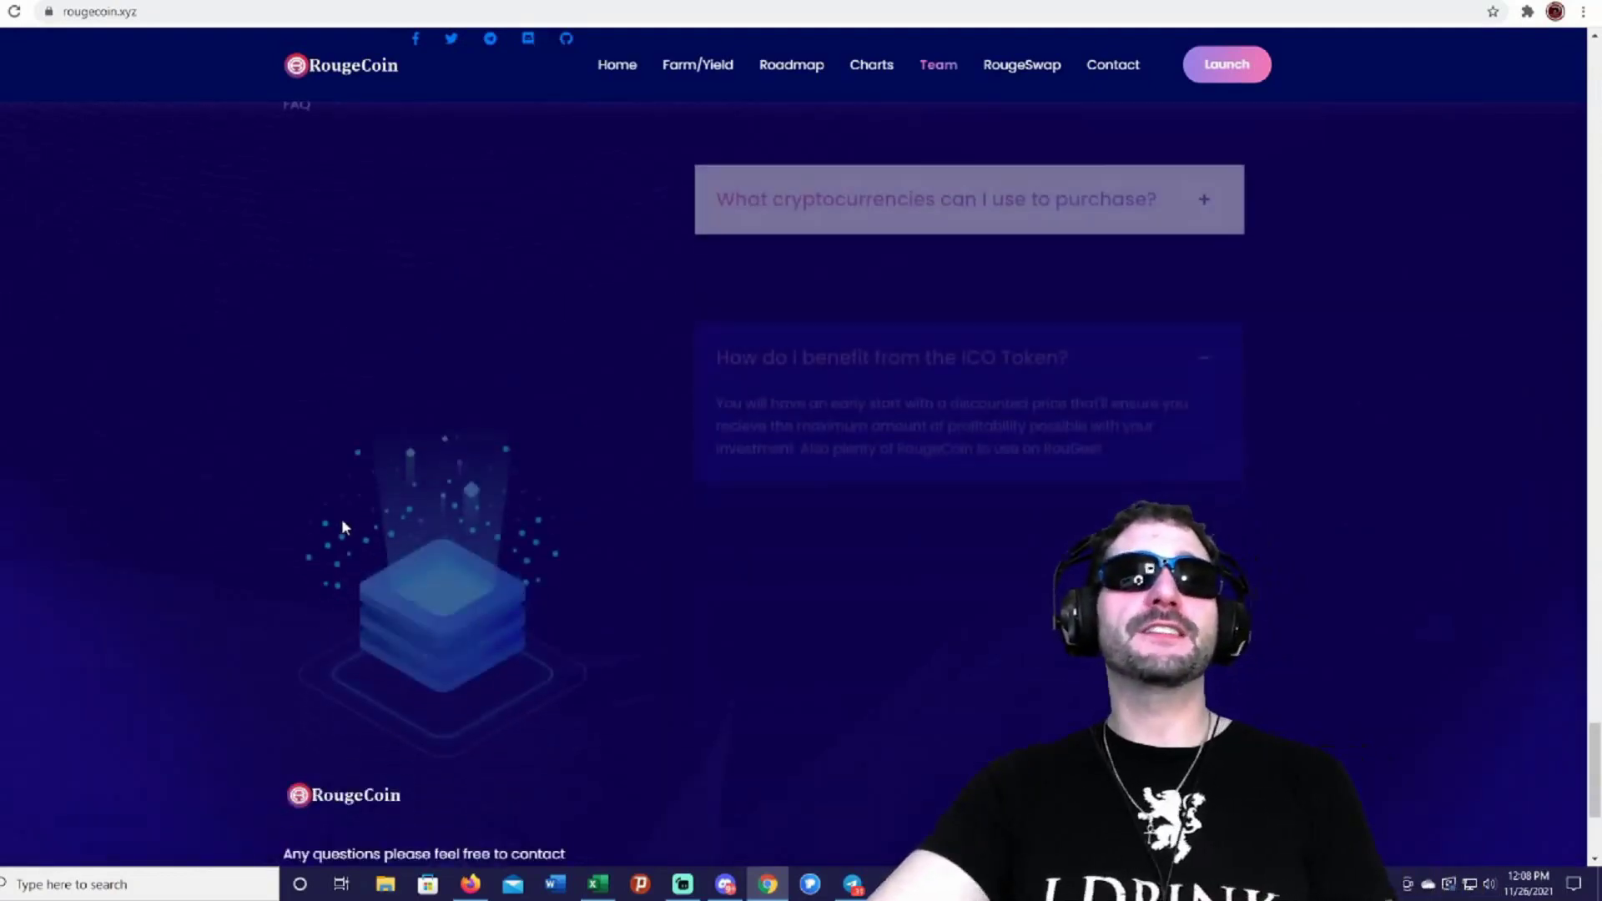
{"action": "scroll", "coordinate": [340, 520], "scroll_direction": "down", "scroll_amount": 3}
{"action": "scroll", "coordinate": [495, 507], "scroll_direction": "up", "scroll_amount": 4}
{"action": "scroll", "coordinate": [494, 516], "scroll_direction": "up", "scroll_amount": 6}
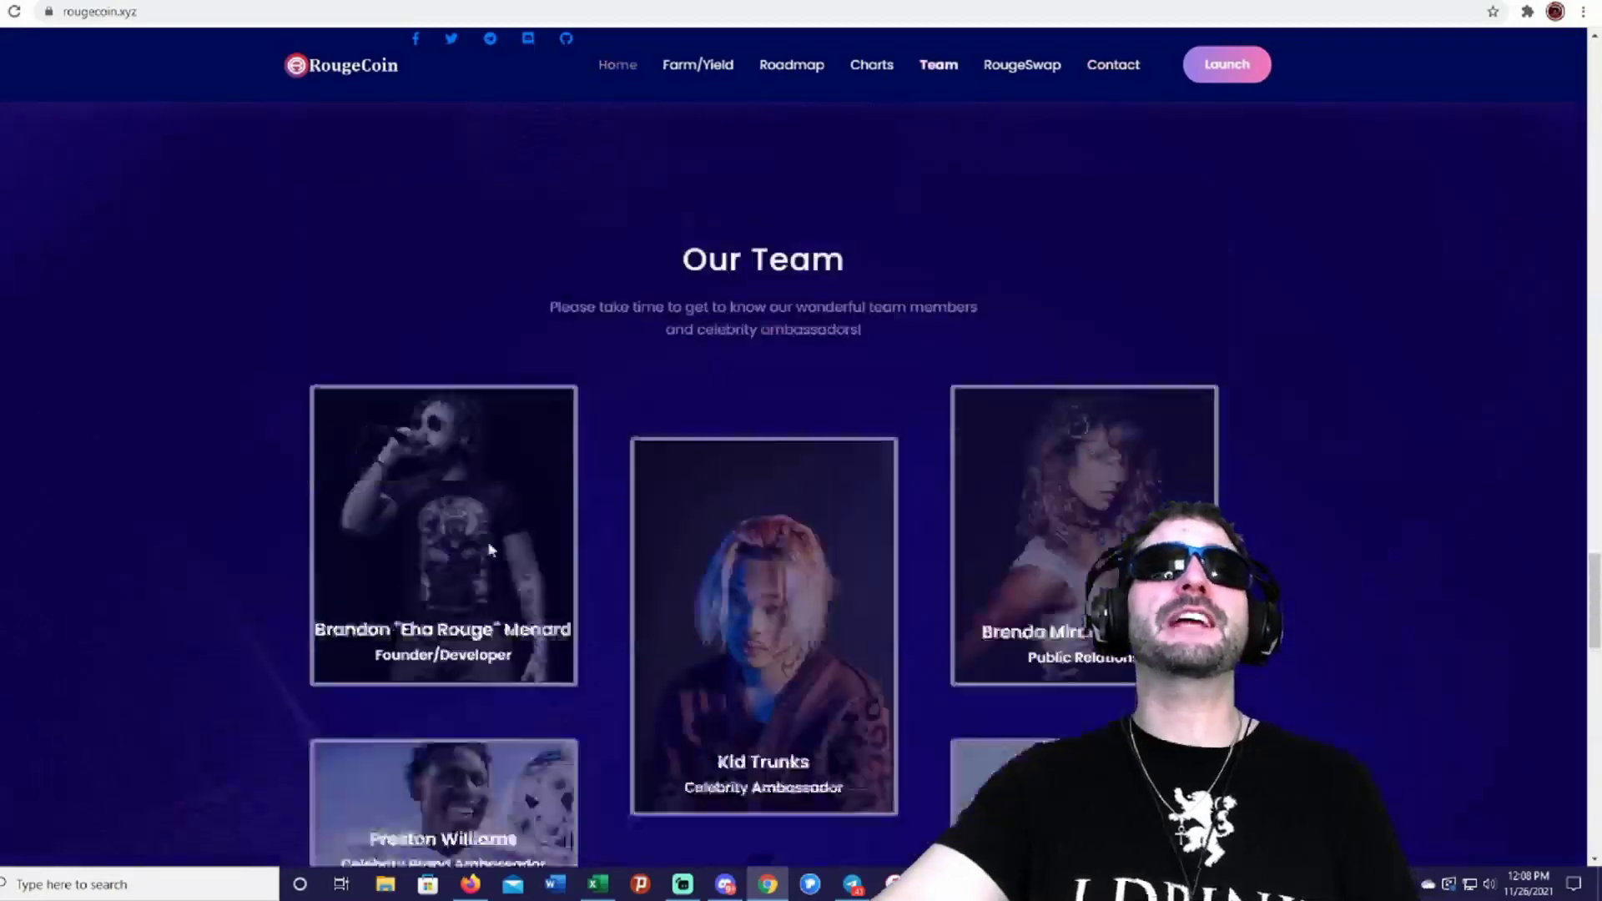
{"action": "scroll", "coordinate": [491, 535], "scroll_direction": "up", "scroll_amount": 2}
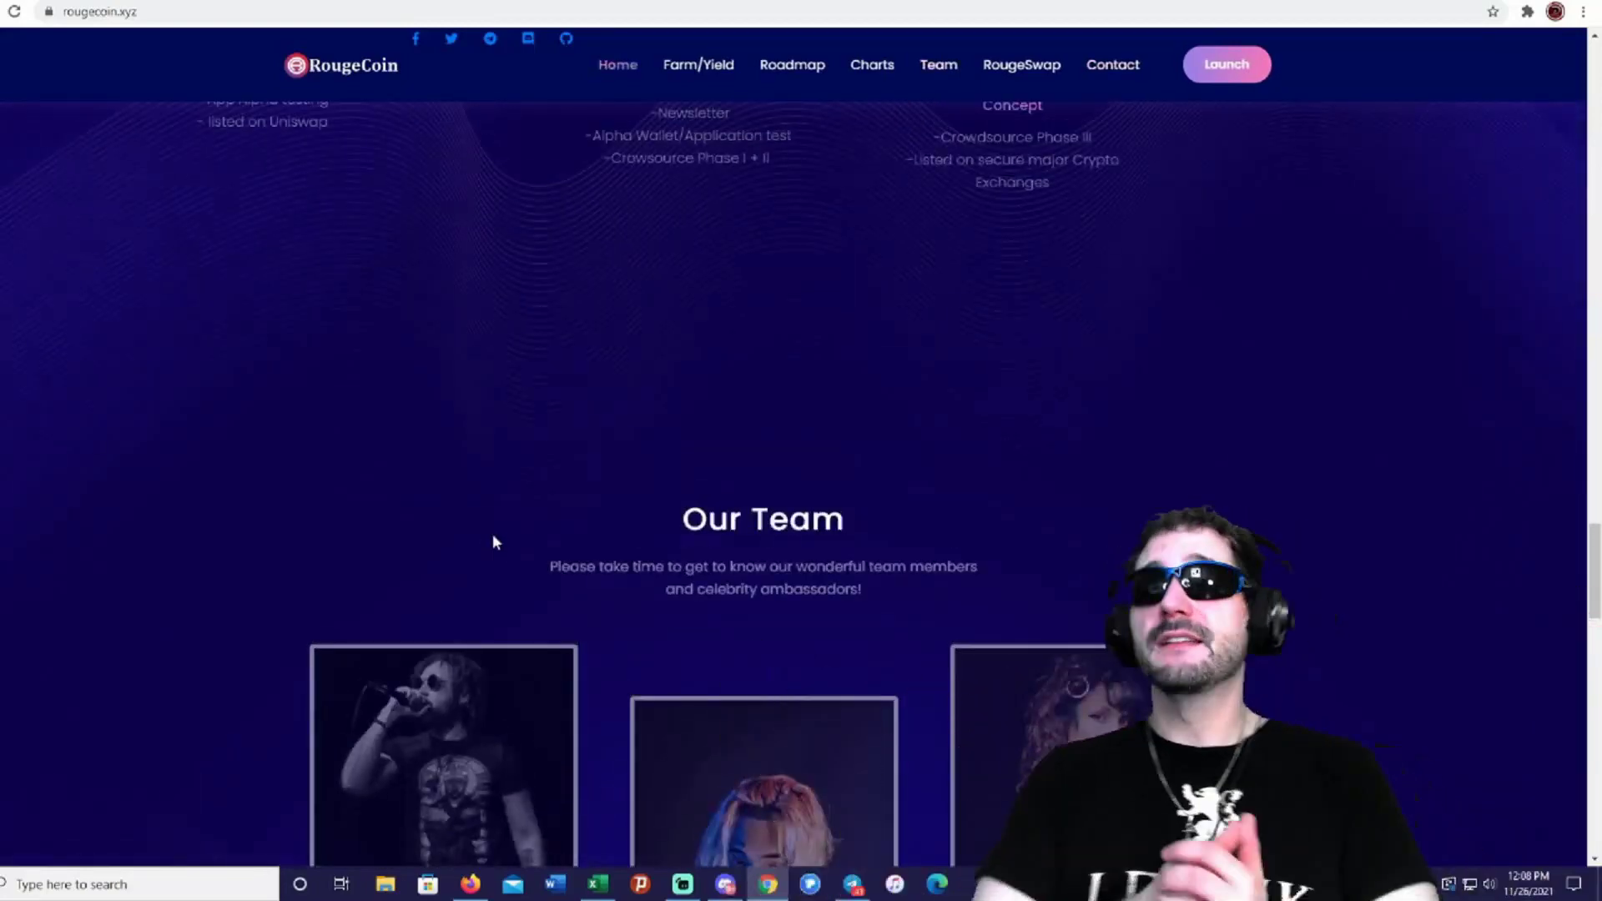
- Switch to the RougeCoin $XRGE Twitter profile and follow its t.me/RougeCoin bio link
{"action": "left_click", "coordinate": [128, 10]}
{"action": "key", "text": "ctrl+Tab"}
{"action": "key", "text": "ctrl+shift+Tab"}
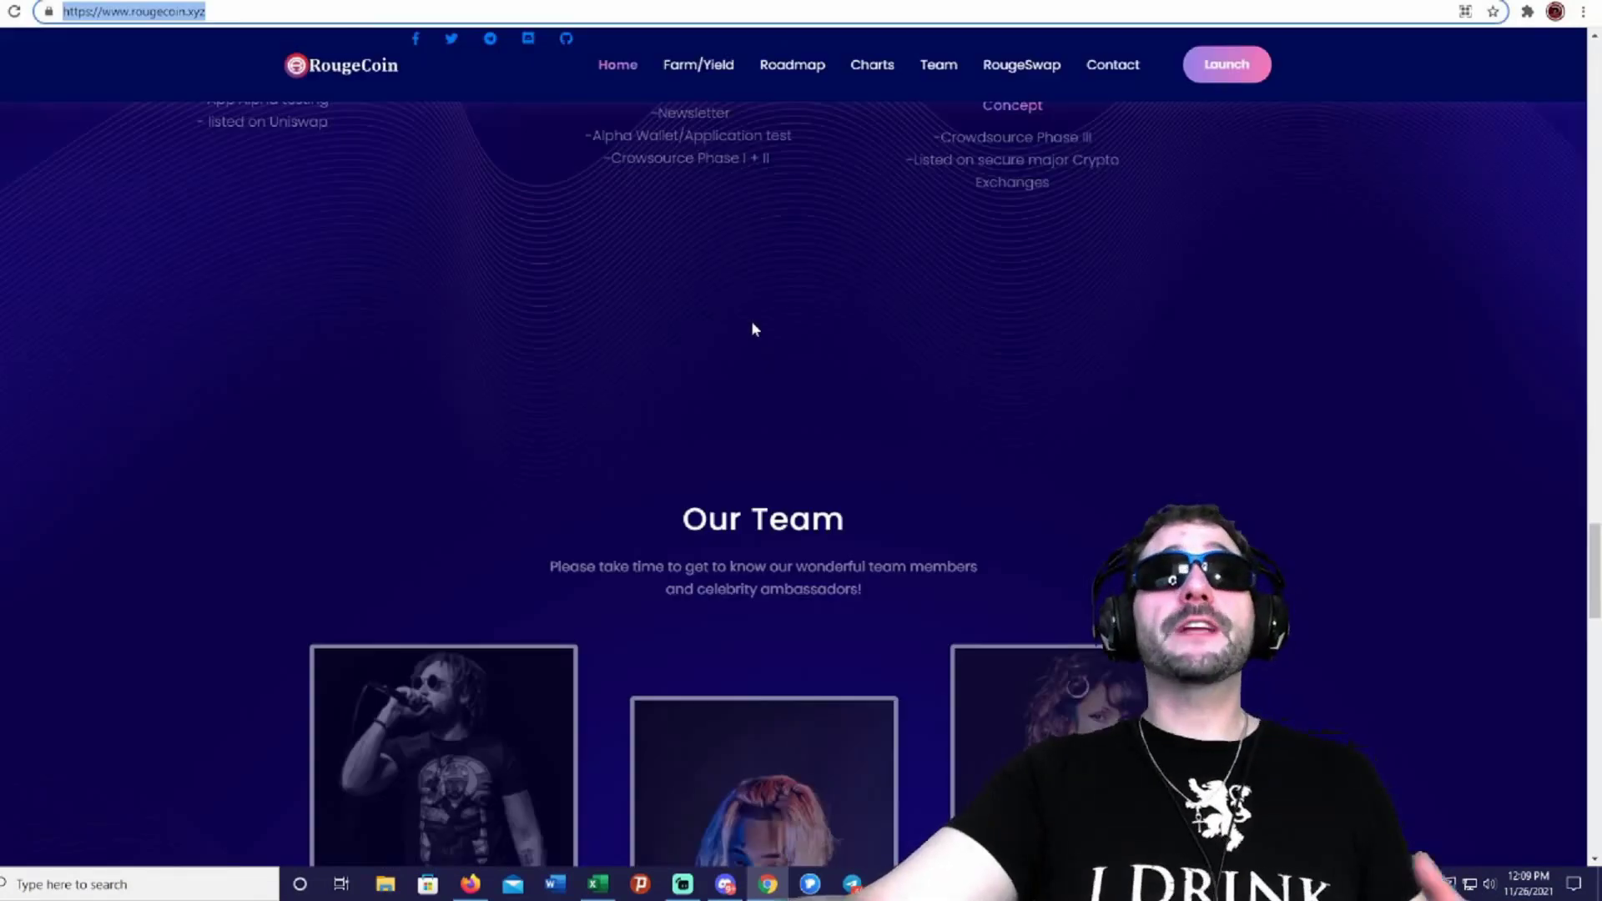
{"action": "scroll", "coordinate": [751, 321], "scroll_direction": "down", "scroll_amount": 5}
{"action": "key", "text": "ctrl+Tab"}
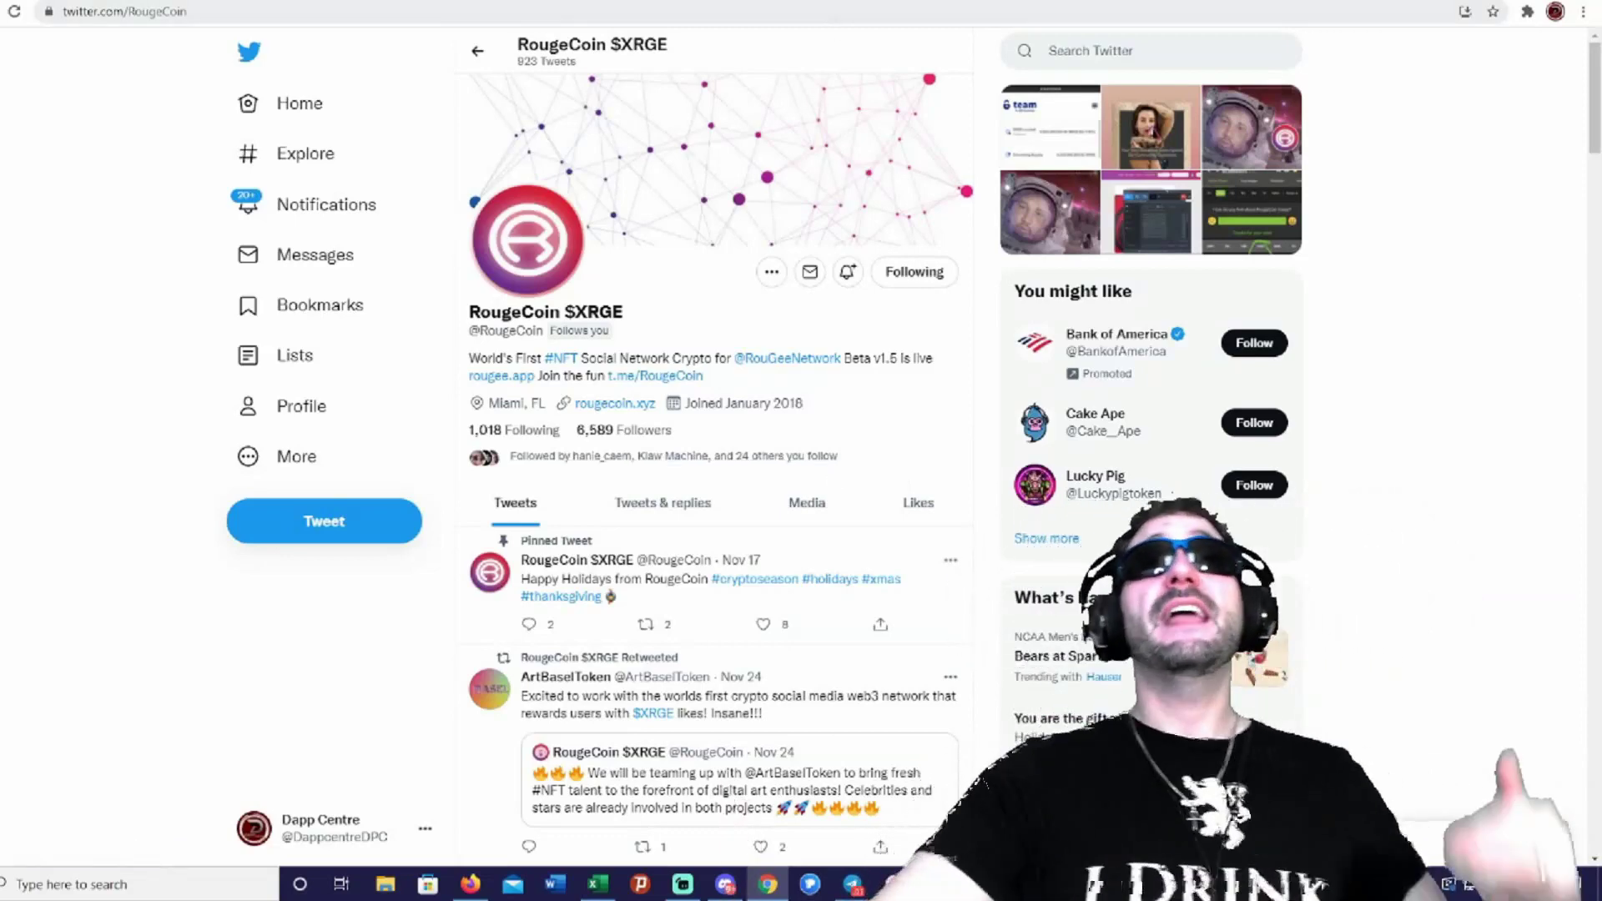
{"action": "left_click", "coordinate": [656, 376]}
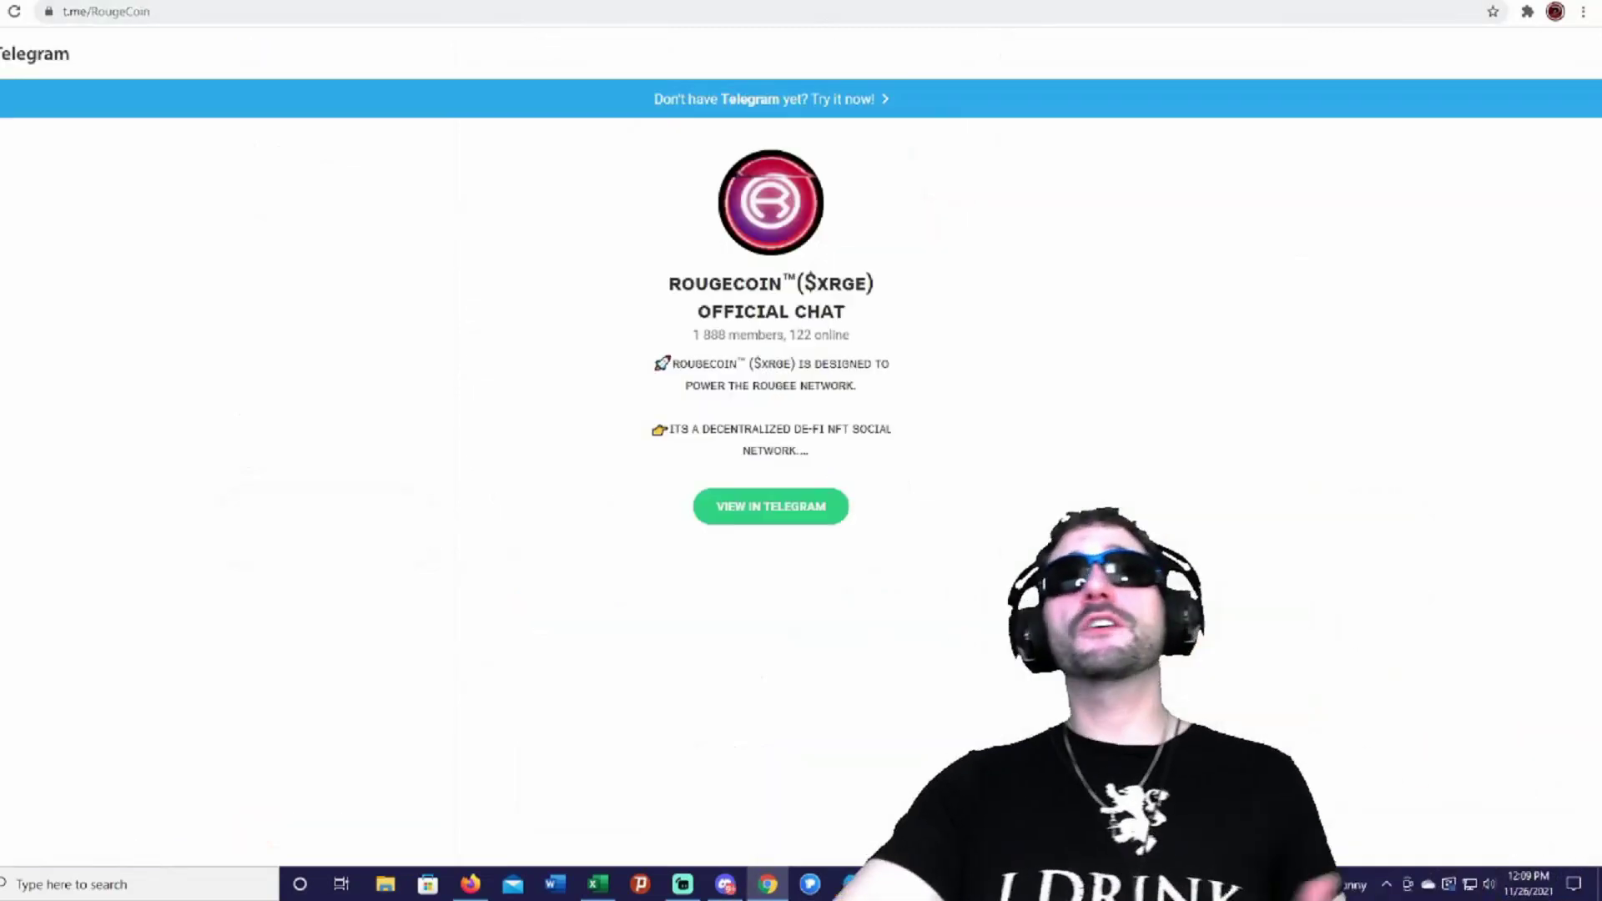
- Launch the RougeCoin official chat in Telegram desktop with View in Telegram
{"action": "left_click", "coordinate": [811, 511]}
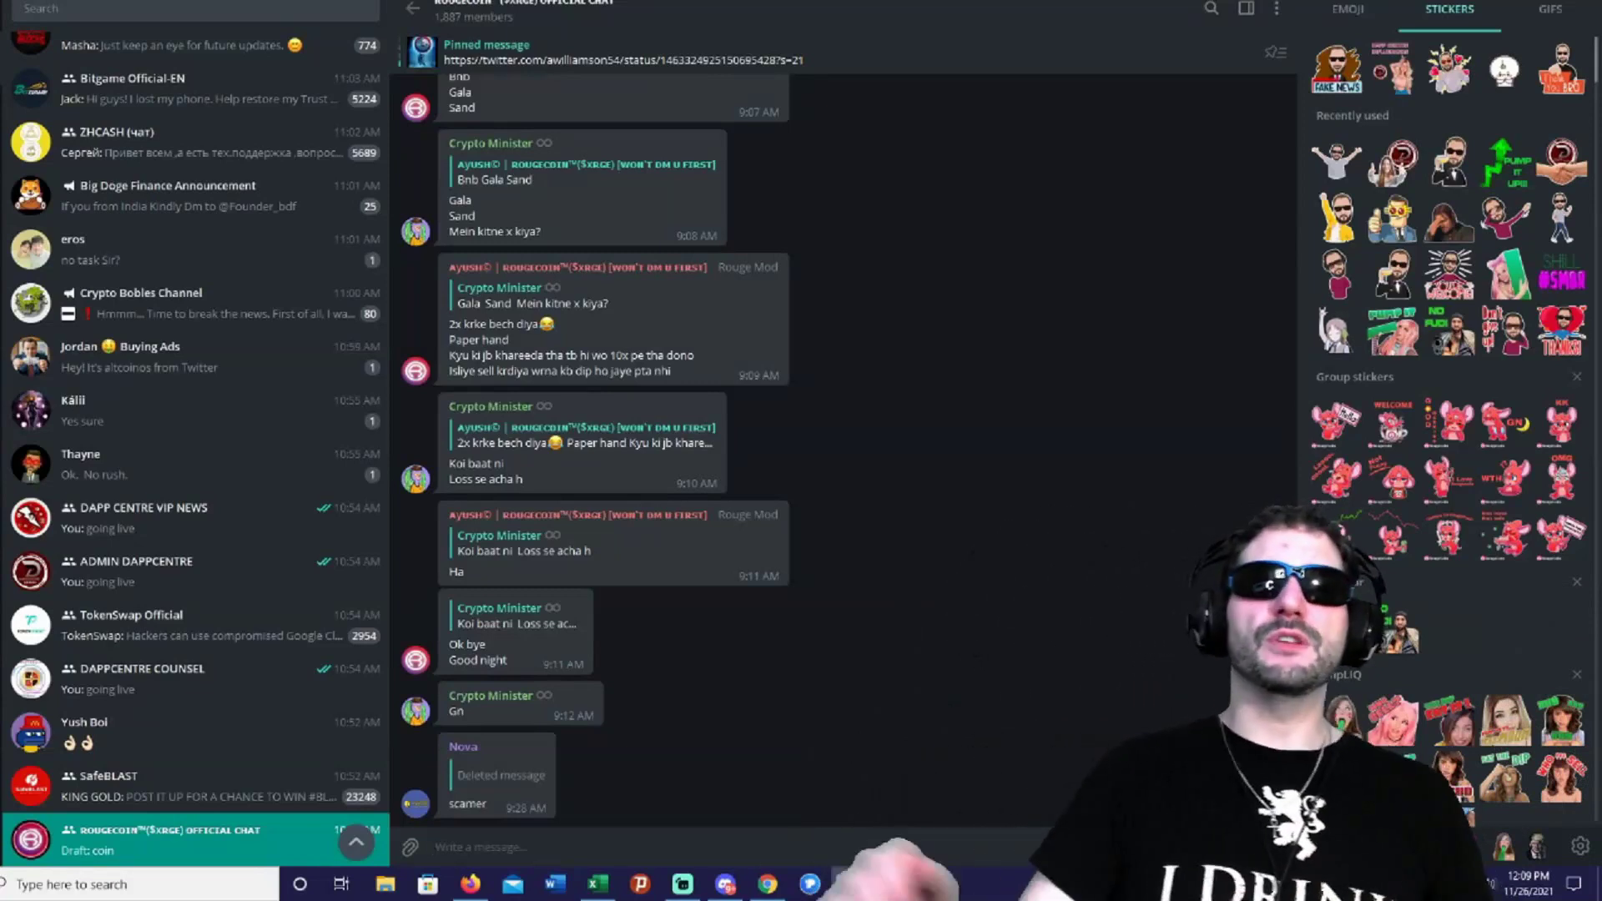
- Return from the taskbar to the rougecoin.xyz homepage with the XRGE tagline and Blackpaper link
{"action": "left_click", "coordinate": [768, 885]}
{"action": "scroll", "coordinate": [845, 491], "scroll_direction": "up", "scroll_amount": 10}
{"action": "scroll", "coordinate": [845, 492], "scroll_direction": "up", "scroll_amount": 10}
{"action": "scroll", "coordinate": [850, 523], "scroll_direction": "up", "scroll_amount": 10}
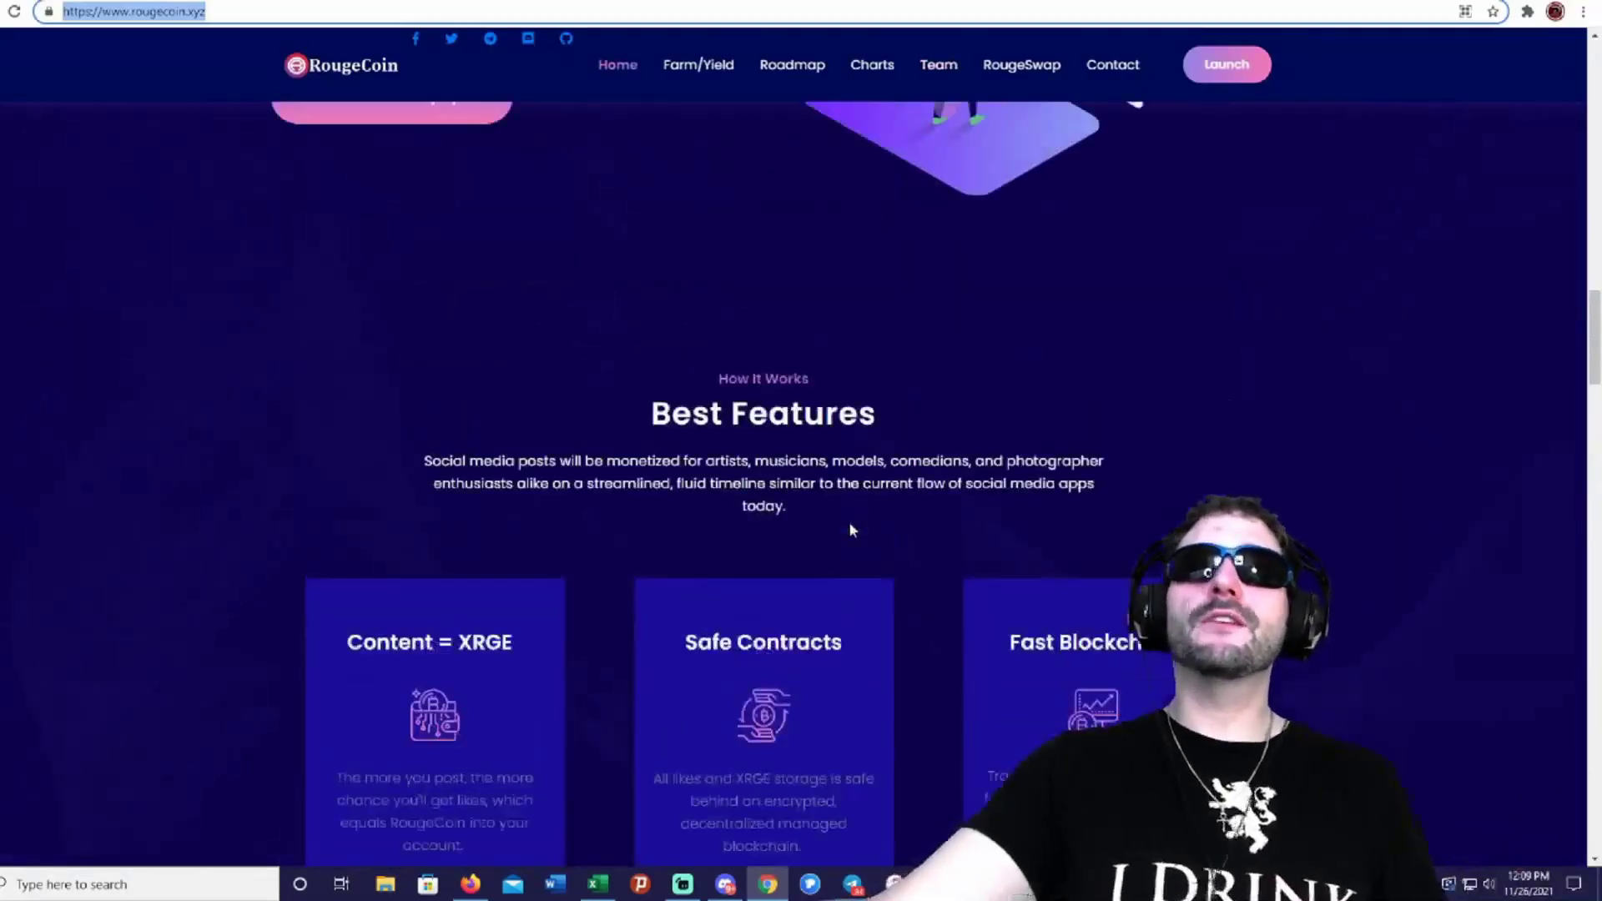
{"action": "scroll", "coordinate": [849, 522], "scroll_direction": "up", "scroll_amount": 8}
{"action": "scroll", "coordinate": [849, 523], "scroll_direction": "up", "scroll_amount": 8}
{"action": "scroll", "coordinate": [837, 511], "scroll_direction": "up", "scroll_amount": 3}
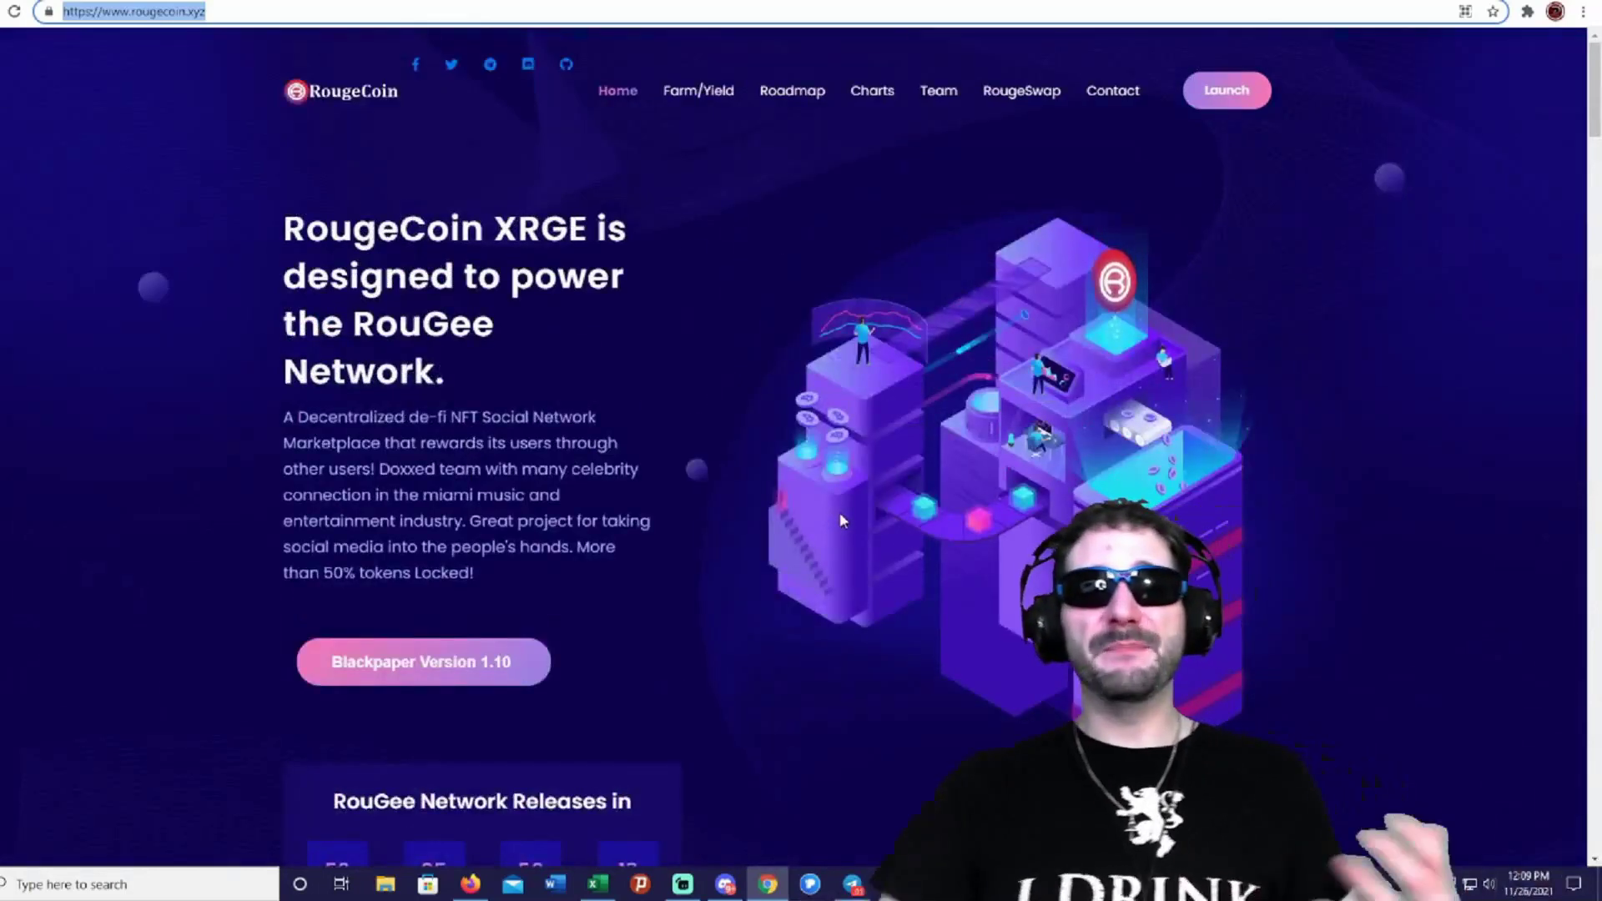